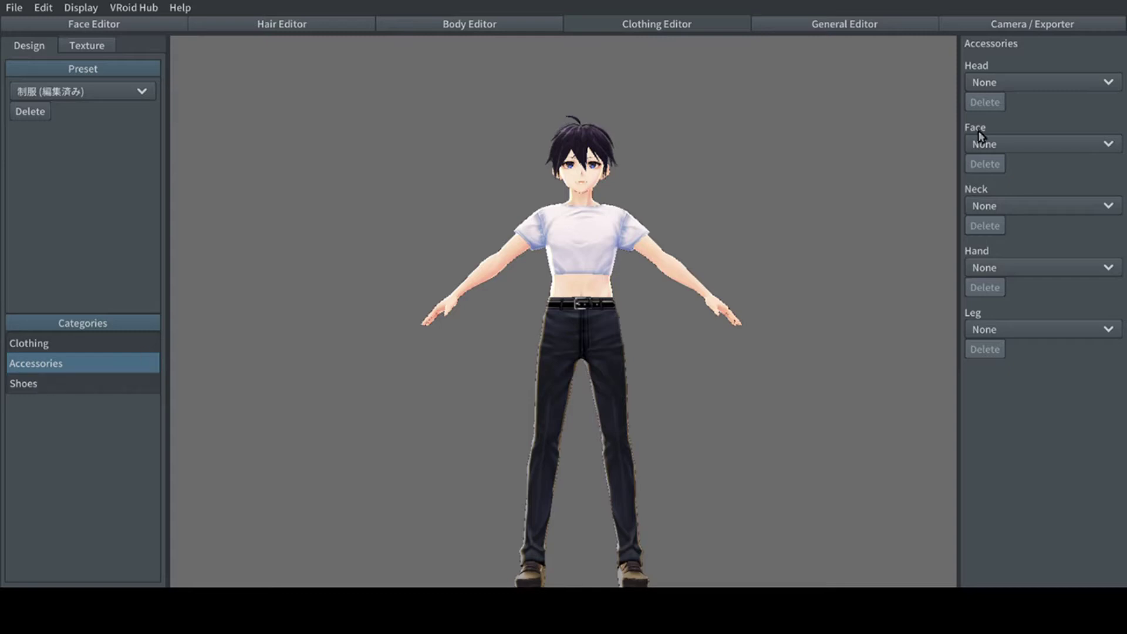
{"action": "left_click", "coordinate": [1005, 80]}
{"action": "left_click", "coordinate": [995, 104]}
{"action": "left_click", "coordinate": [995, 148]}
{"action": "left_click", "coordinate": [996, 167]}
{"action": "left_click", "coordinate": [114, 383]}
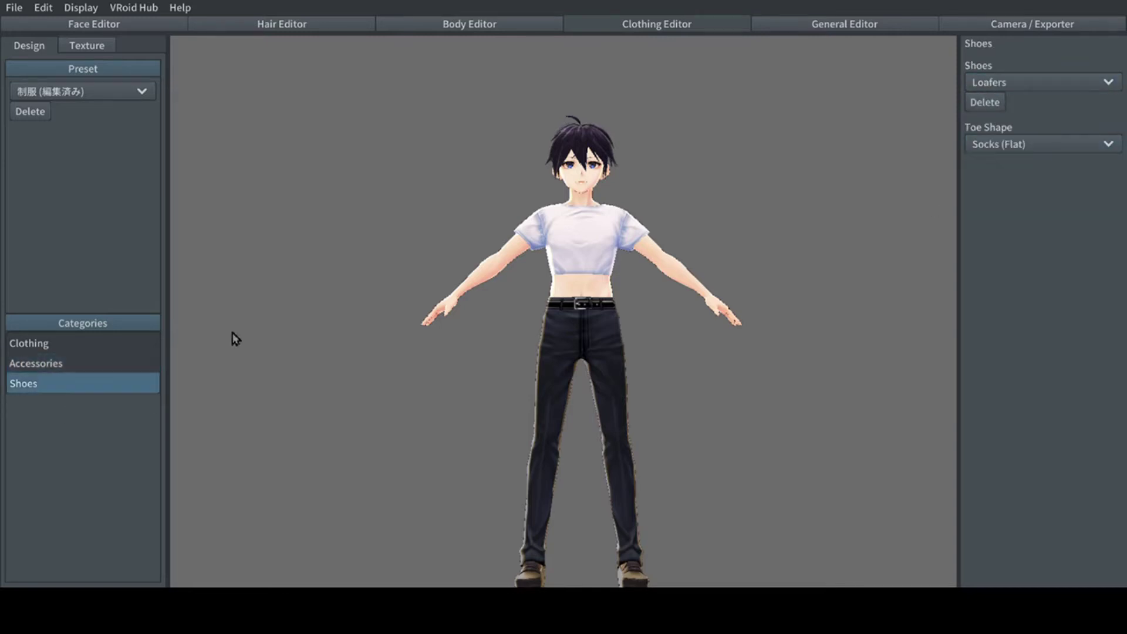
Change the character's bottoms to Uniform Skirt.
{"action": "left_click", "coordinate": [143, 341]}
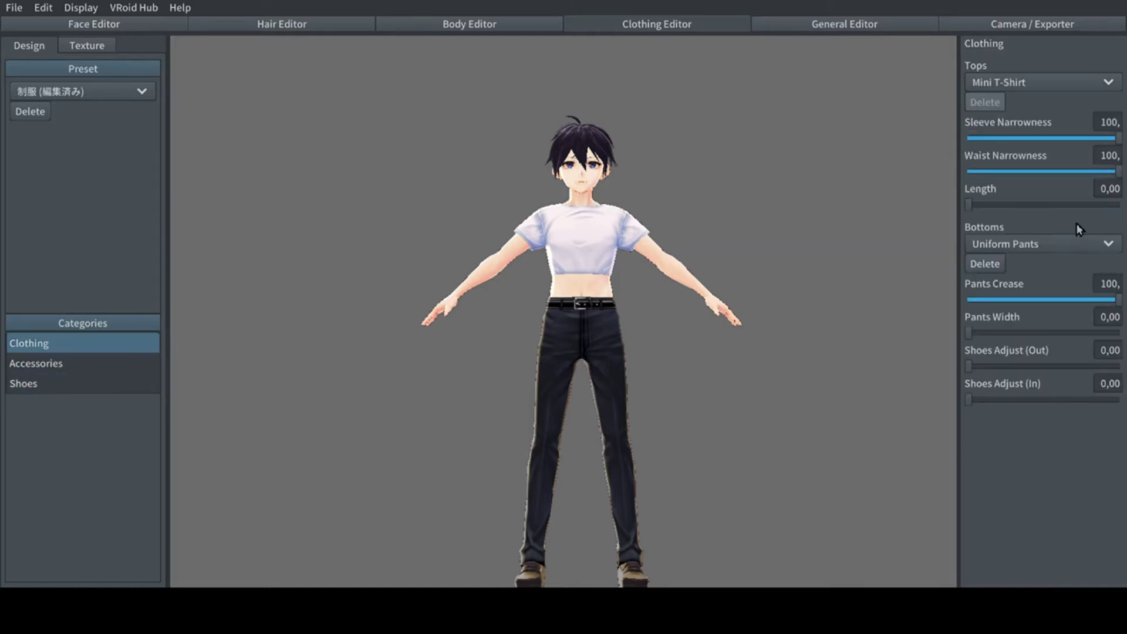
{"action": "left_click", "coordinate": [1044, 244]}
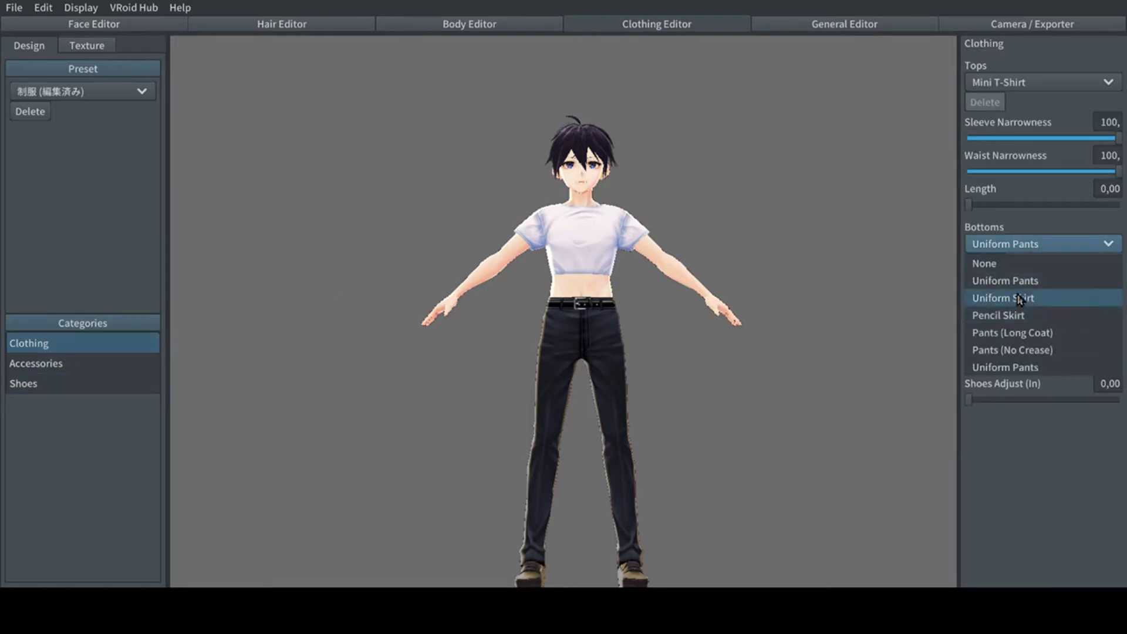
{"action": "left_click", "coordinate": [1002, 297]}
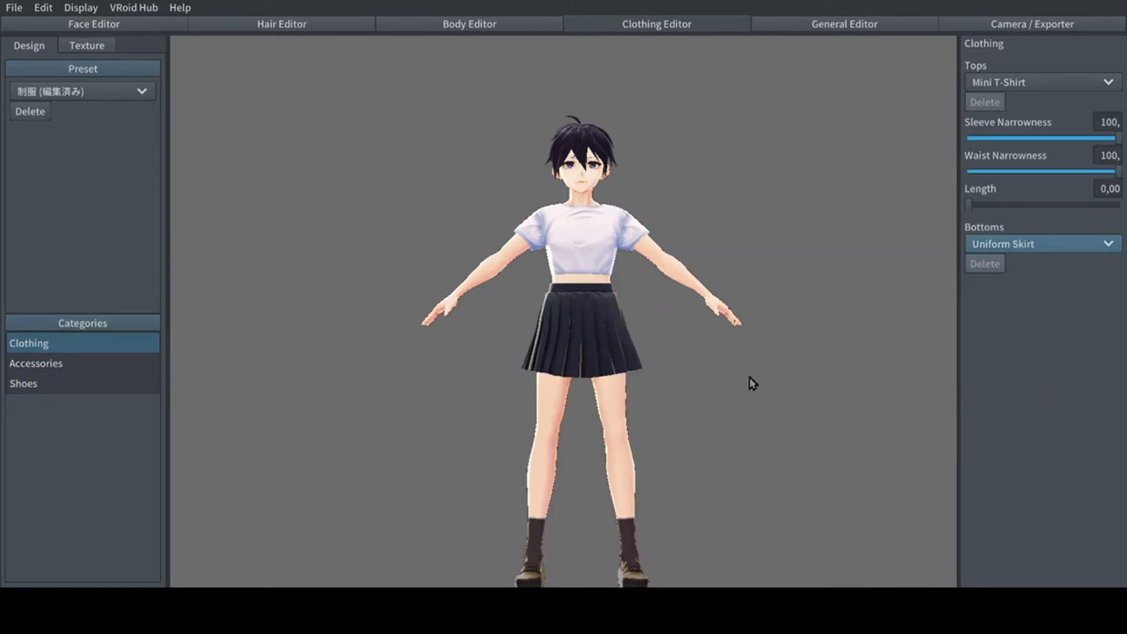
{"action": "mouse_move", "coordinate": [773, 349]}
{"action": "right_mouse_down"}
{"action": "mouse_move", "coordinate": [714, 355]}
{"action": "mouse_move", "coordinate": [757, 354]}
{"action": "right_mouse_up"}
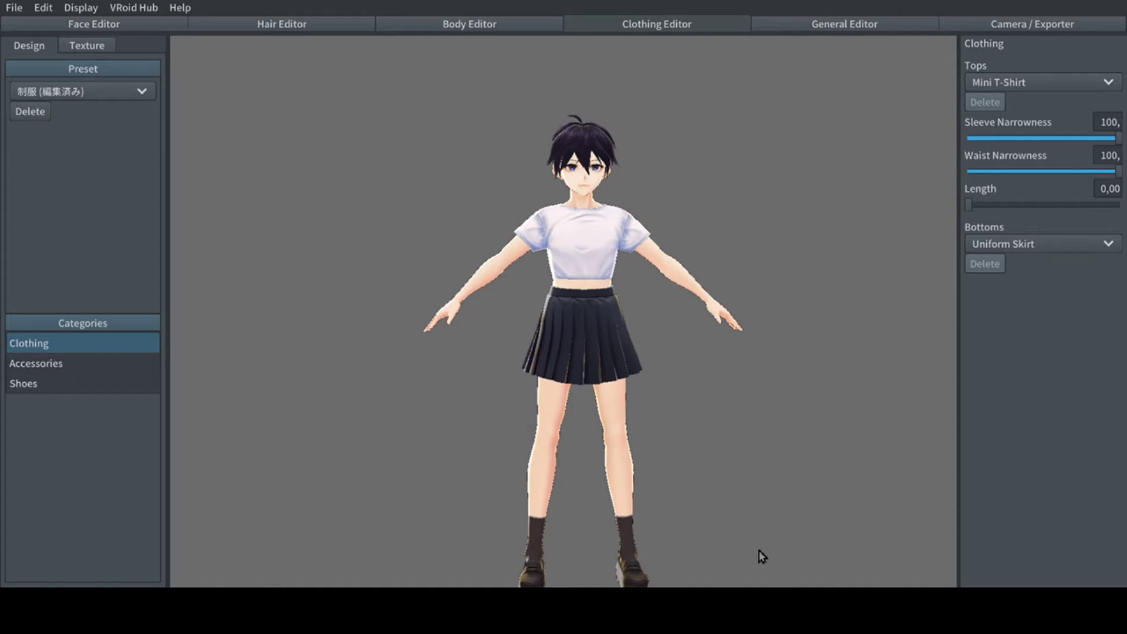
Change the character's bottoms to Pencil Skirt and the top to the last Hooded Sweatwear entry.
{"action": "left_click", "coordinate": [1026, 245]}
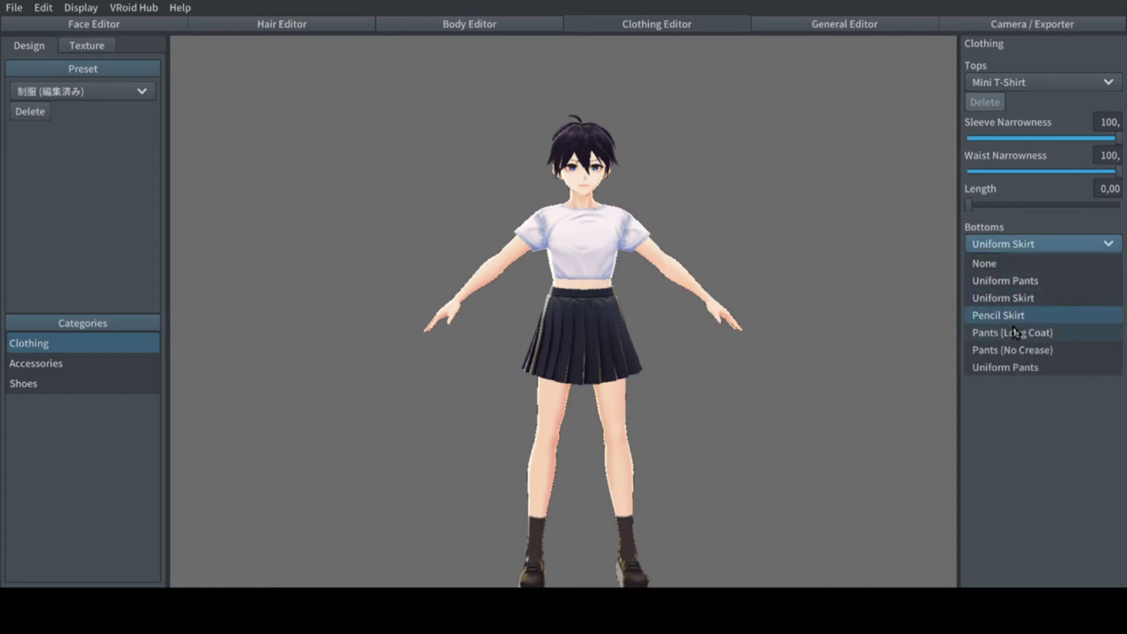
{"action": "left_click", "coordinate": [1014, 317]}
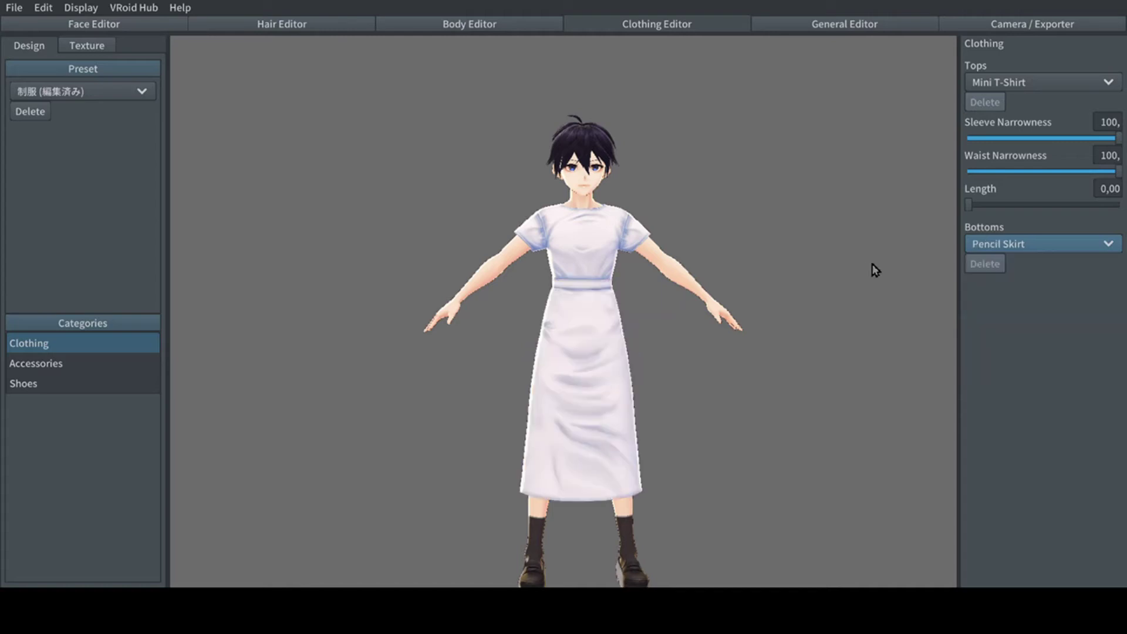
{"action": "left_click", "coordinate": [1050, 87]}
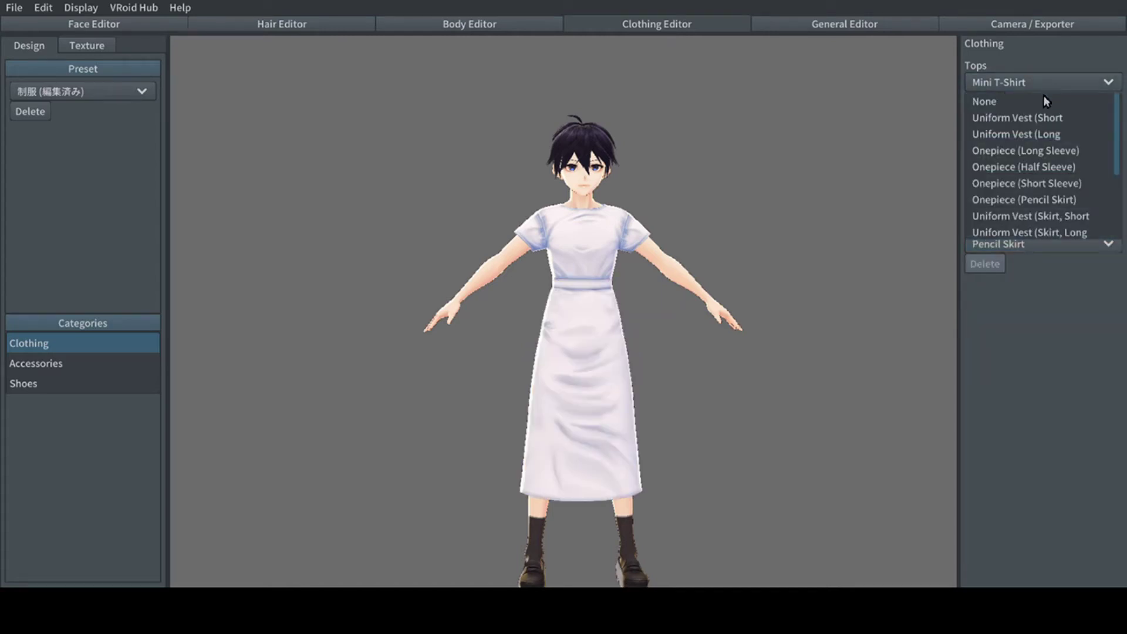
{"action": "scroll", "coordinate": [997, 161], "scroll_direction": "down", "scroll_amount": 3}
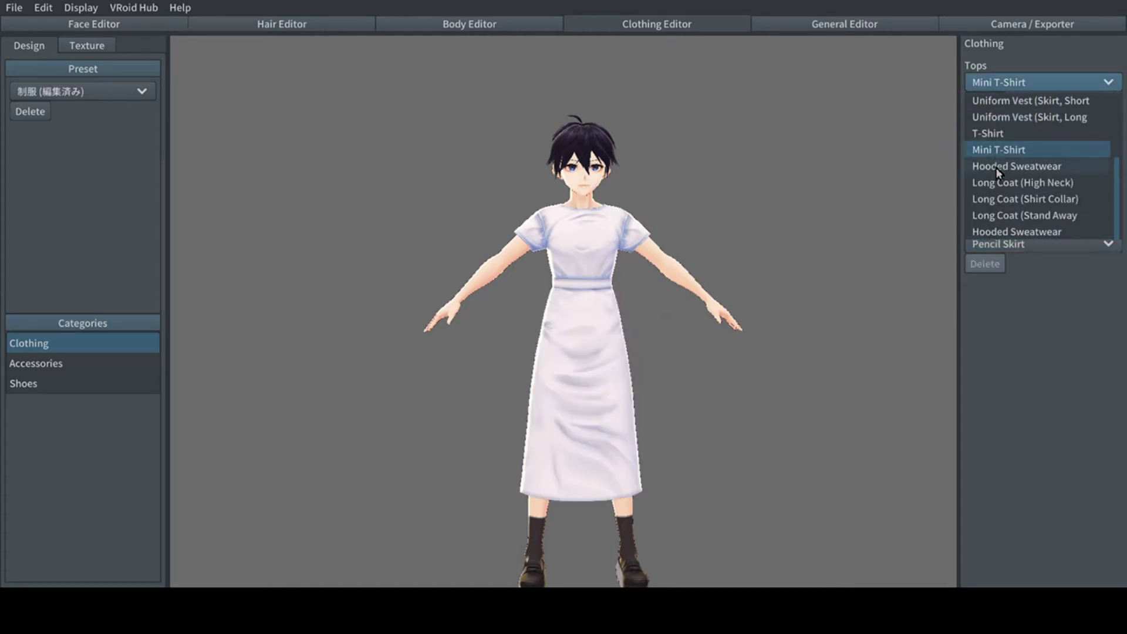
{"action": "left_click", "coordinate": [1009, 232]}
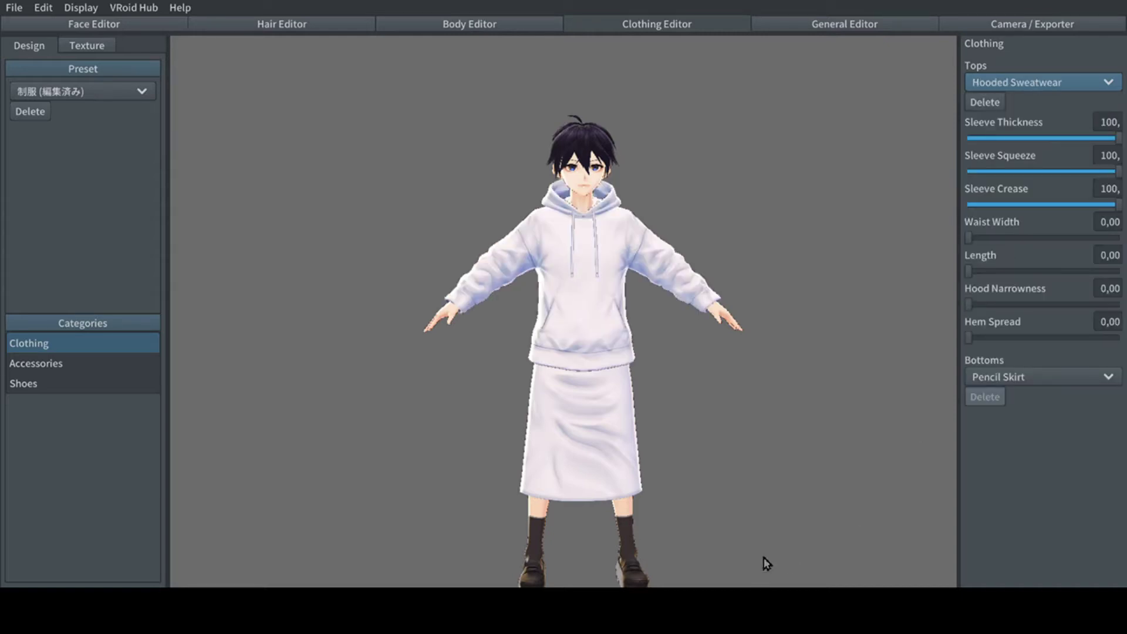
Set the hooded top's Hem Spread, Hood Narrowness and Length to their maximum of 100.
{"action": "scroll", "coordinate": [570, 173], "scroll_direction": "up", "scroll_amount": 2}
{"action": "right_click_drag", "start_coordinate": [571, 171], "coordinate": [546, 186]}
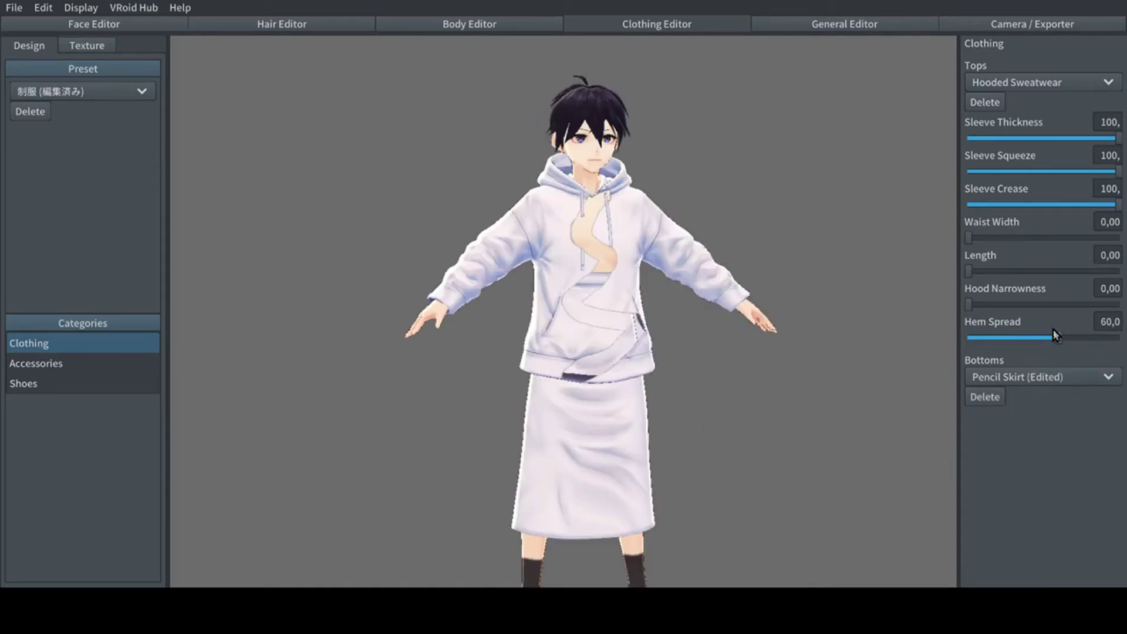
{"action": "left_click_drag", "start_coordinate": [1073, 332], "coordinate": [1114, 312]}
{"action": "left_click_drag", "start_coordinate": [981, 311], "coordinate": [1124, 293]}
{"action": "mouse_move", "coordinate": [969, 271]}
{"action": "left_mouse_down"}
{"action": "mouse_move", "coordinate": [1118, 271]}
{"action": "mouse_move", "coordinate": [965, 271]}
{"action": "left_mouse_up"}
{"action": "left_click_drag", "start_coordinate": [1040, 270], "coordinate": [1124, 271]}
Try out the Waist Width, Sleeve Crease and Sleeve Squeeze adjustments on the hooded top.
{"action": "left_click_drag", "start_coordinate": [988, 240], "coordinate": [928, 249]}
{"action": "left_click_drag", "start_coordinate": [1089, 205], "coordinate": [1122, 206]}
{"action": "left_click_drag", "start_coordinate": [1115, 161], "coordinate": [934, 205]}
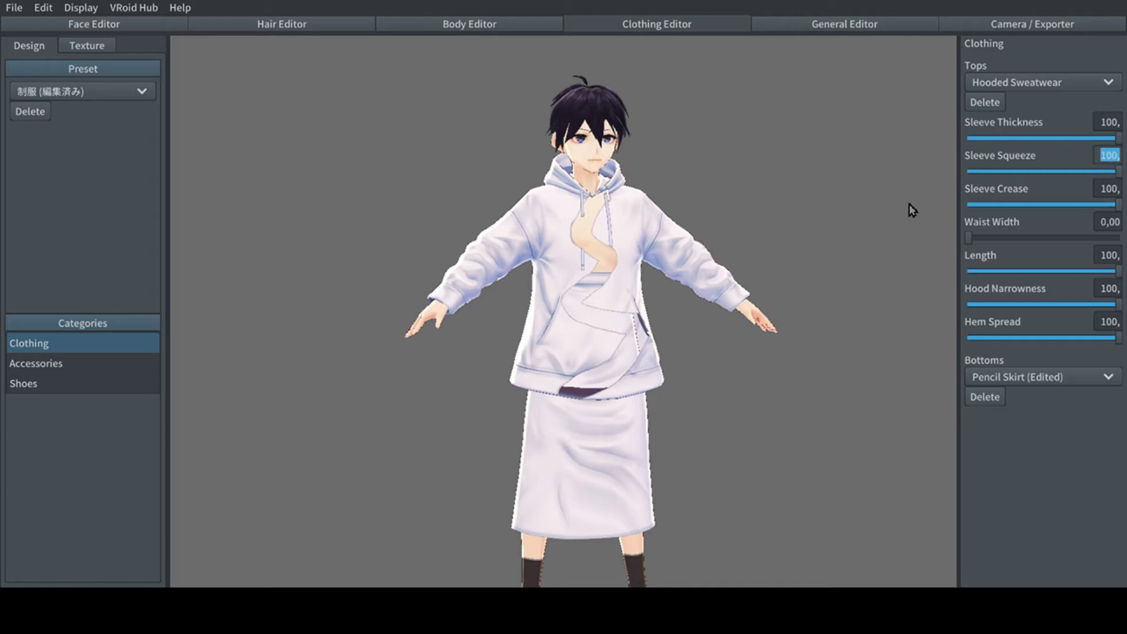
{"action": "mouse_move", "coordinate": [1081, 172]}
{"action": "left_mouse_down"}
{"action": "mouse_move", "coordinate": [943, 186]}
{"action": "mouse_move", "coordinate": [1081, 159]}
{"action": "left_mouse_up"}
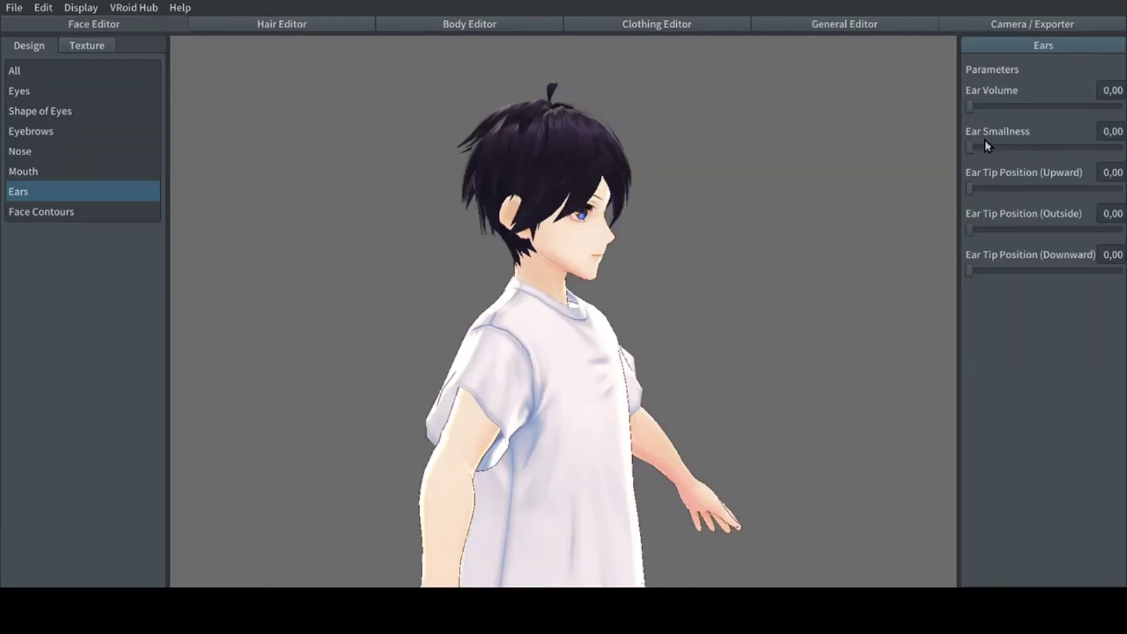
Set the ears' Ear Tip Position (Upward) to 1,00 and try the Outside and Downward tip positions.
{"action": "left_click_drag", "start_coordinate": [970, 189], "coordinate": [1121, 188]}
{"action": "right_click_drag", "start_coordinate": [805, 213], "coordinate": [771, 213]}
{"action": "left_click_drag", "start_coordinate": [969, 229], "coordinate": [790, 217]}
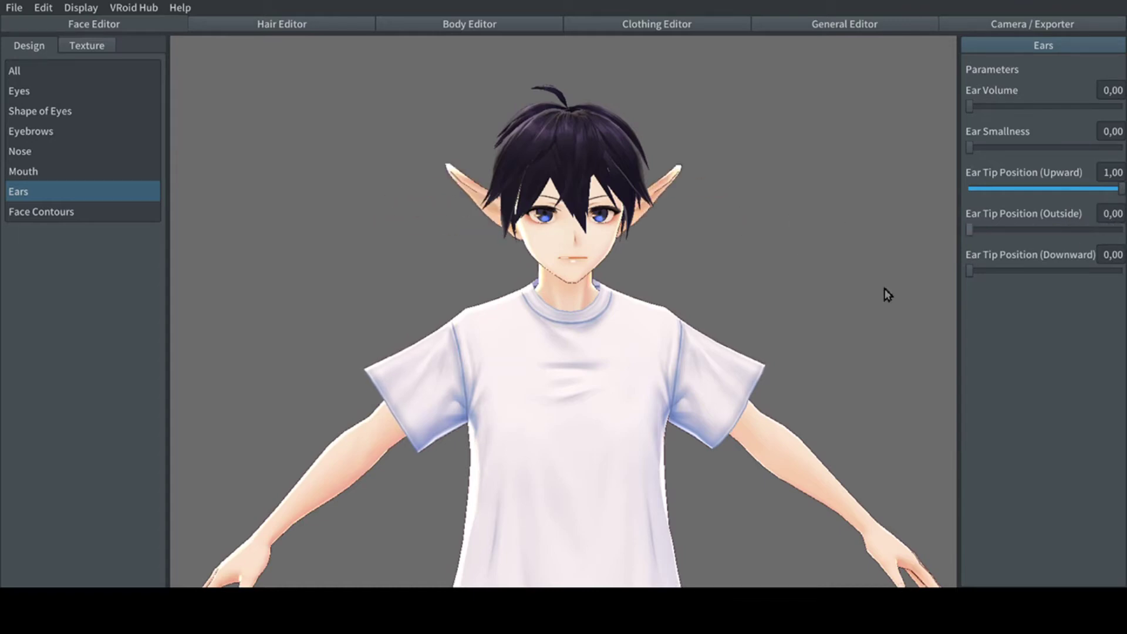
{"action": "left_click_drag", "start_coordinate": [969, 270], "coordinate": [885, 277]}
Try lower Ear Tip Position (Upward) values on the ears, then restore it to 1,00.
{"action": "left_click_drag", "start_coordinate": [1090, 195], "coordinate": [989, 214]}
{"action": "right_click_drag", "start_coordinate": [656, 226], "coordinate": [706, 234]}
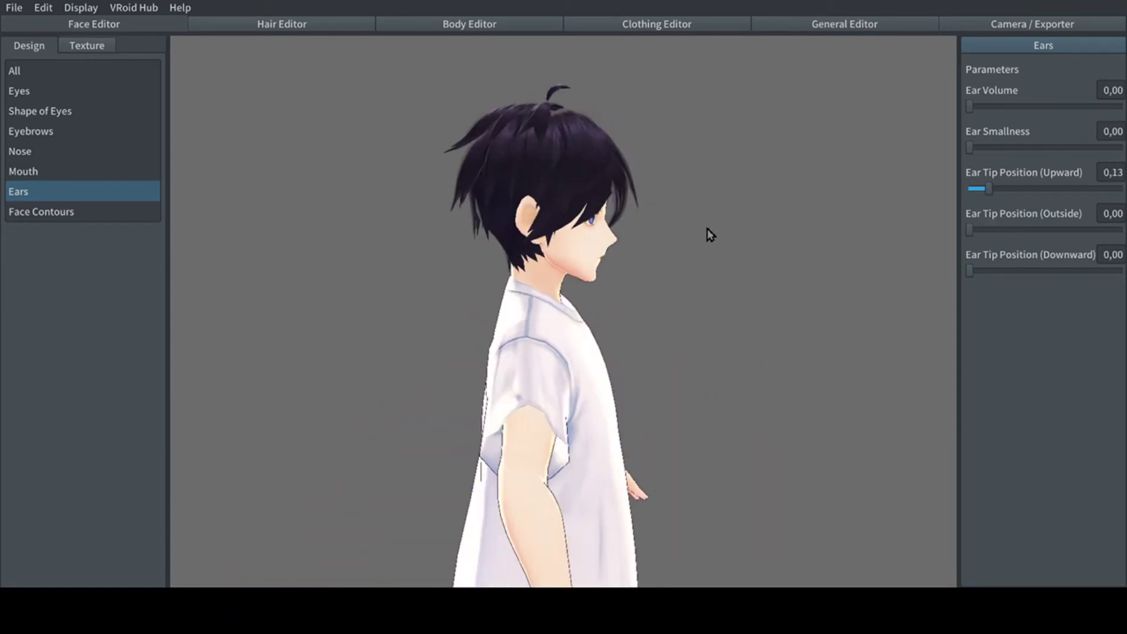
{"action": "left_click_drag", "start_coordinate": [1005, 202], "coordinate": [957, 196]}
{"action": "right_click_drag", "start_coordinate": [671, 206], "coordinate": [630, 200]}
{"action": "left_click_drag", "start_coordinate": [1049, 196], "coordinate": [1122, 189]}
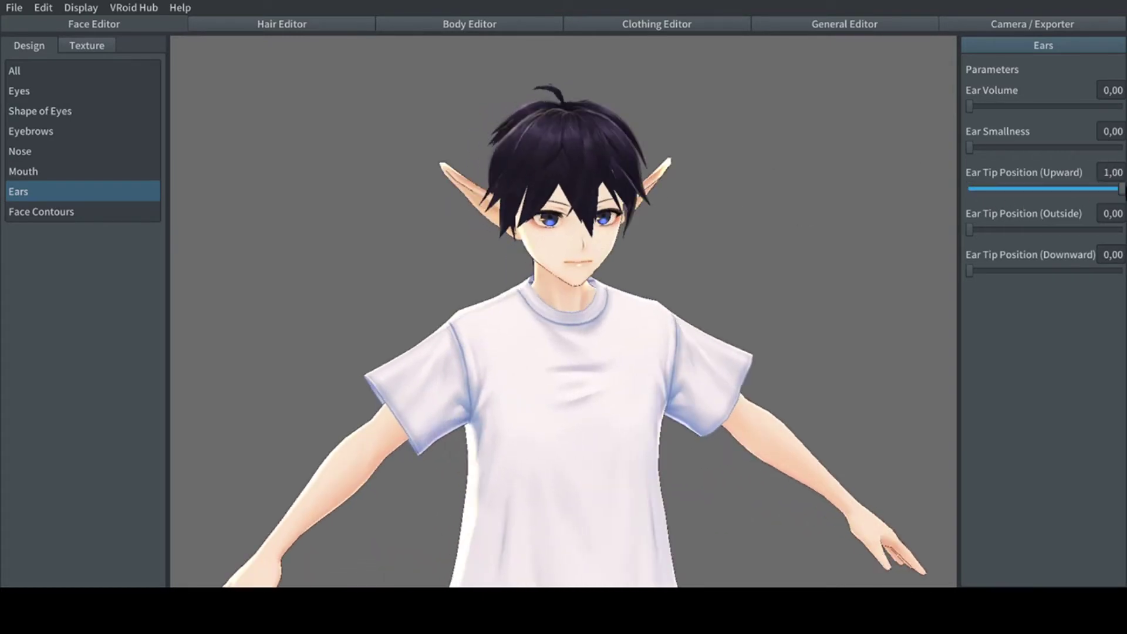
{"action": "left_click_drag", "start_coordinate": [970, 231], "coordinate": [853, 215]}
{"action": "right_click_drag", "start_coordinate": [762, 219], "coordinate": [672, 199]}
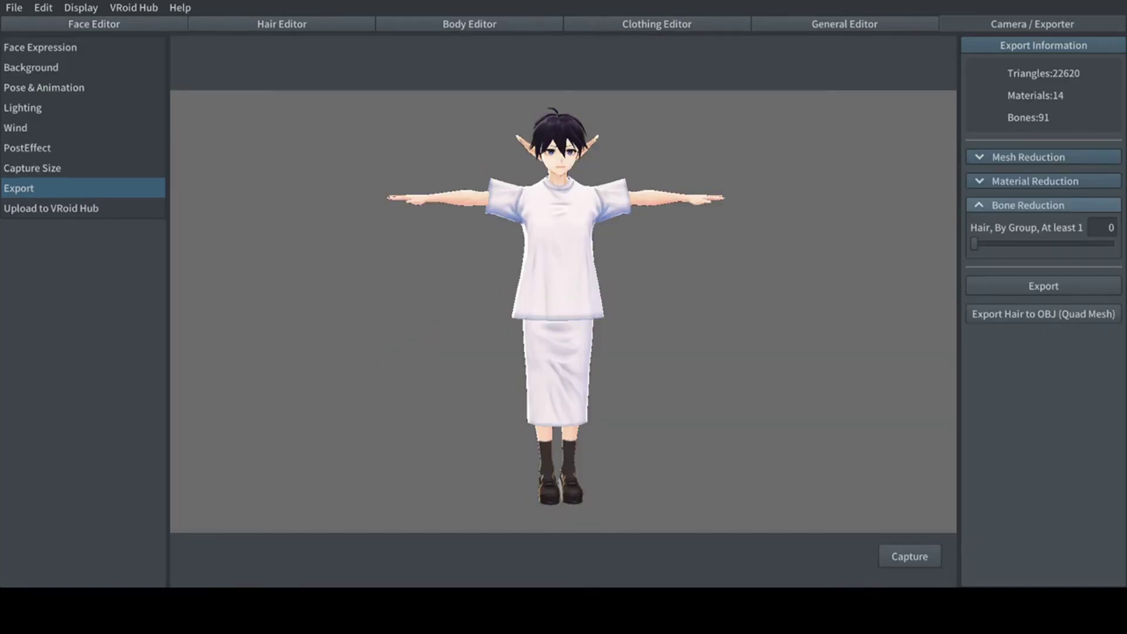
Set the hair bone reduction for export to 52 and review the material and mesh reduction options.
{"action": "left_click", "coordinate": [1046, 242]}
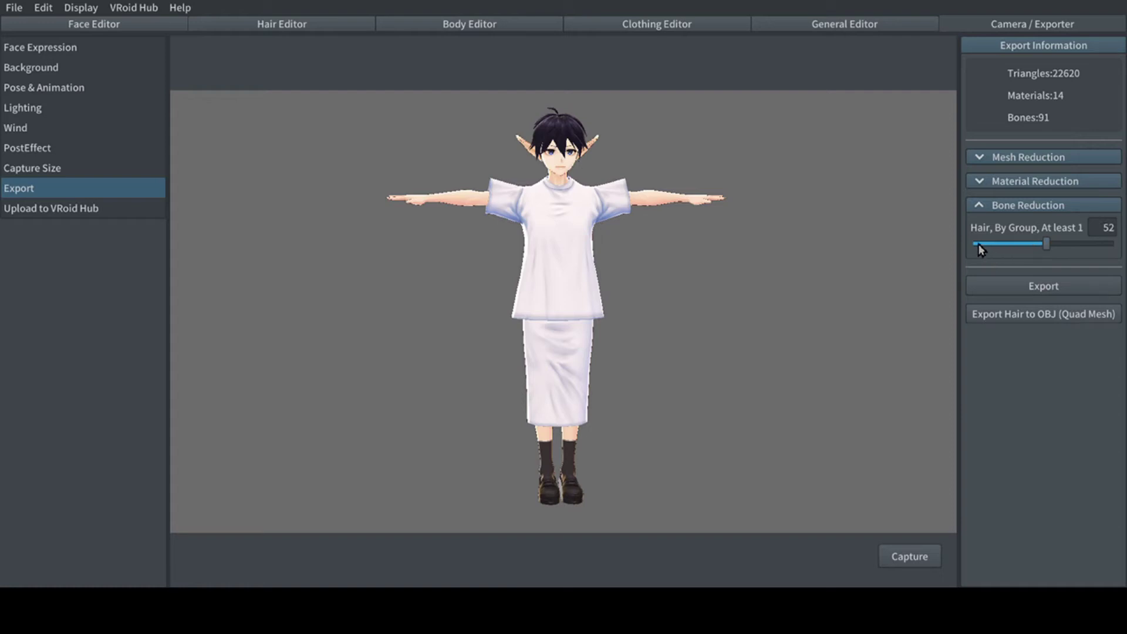
{"action": "left_click", "coordinate": [994, 205]}
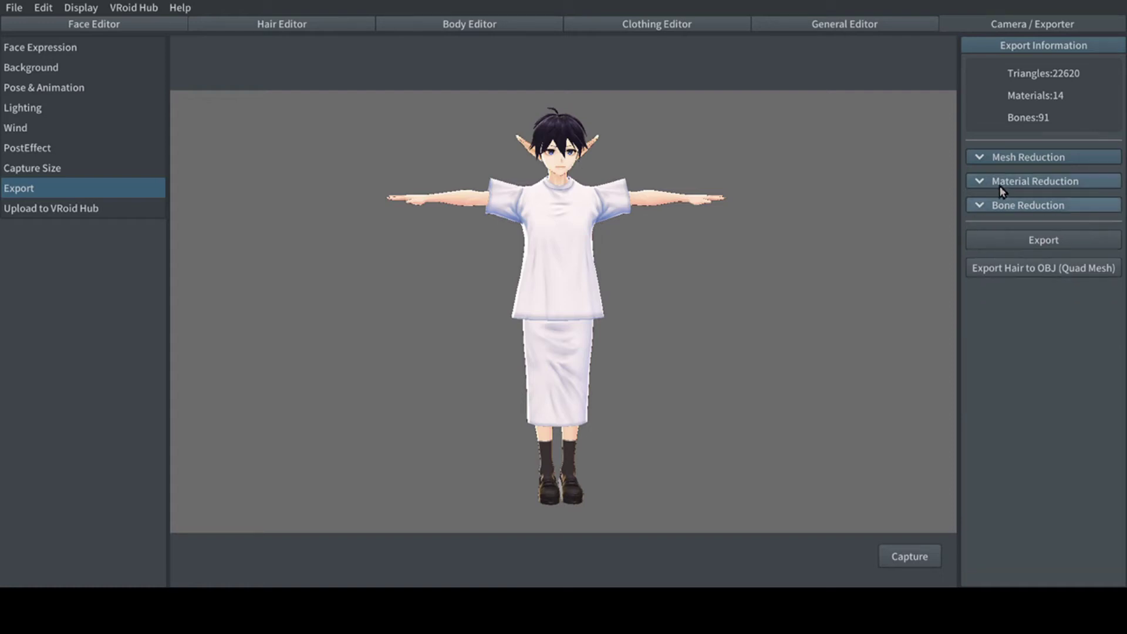
{"action": "left_click", "coordinate": [1000, 185]}
{"action": "left_click", "coordinate": [998, 182]}
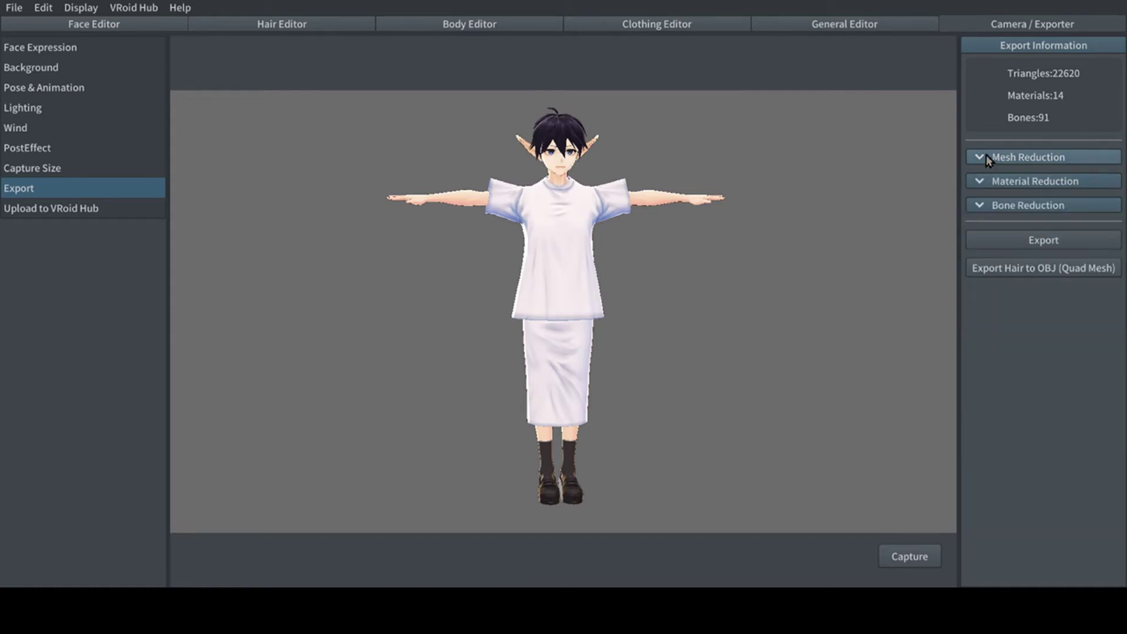
{"action": "left_click", "coordinate": [988, 158]}
{"action": "left_click", "coordinate": [987, 158]}
{"action": "left_click", "coordinate": [988, 159]}
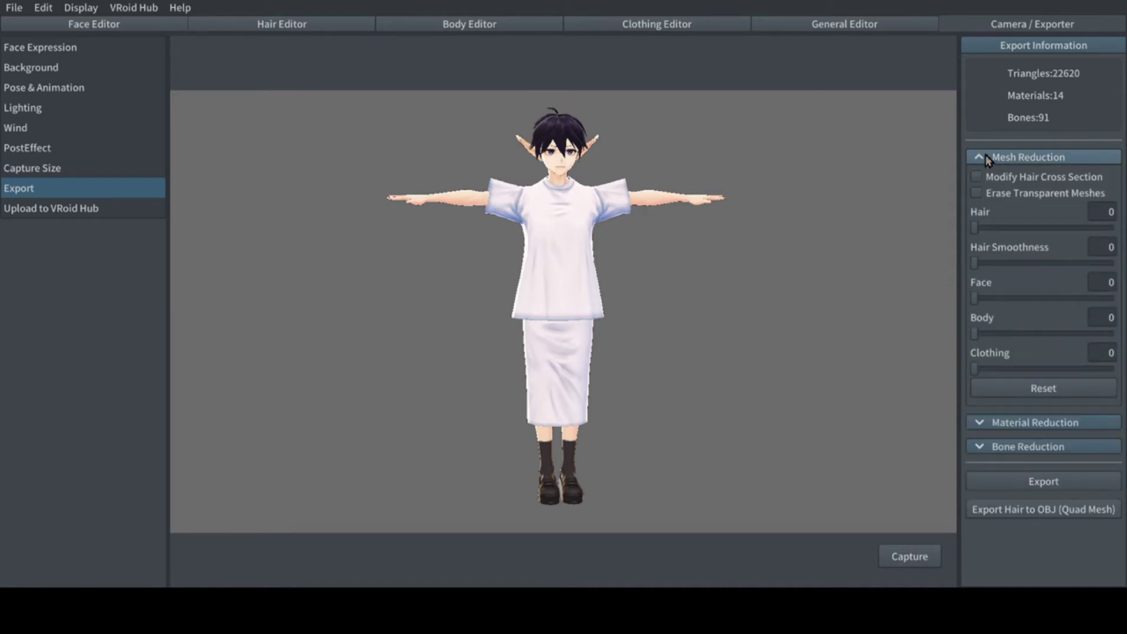
{"action": "left_click", "coordinate": [988, 159]}
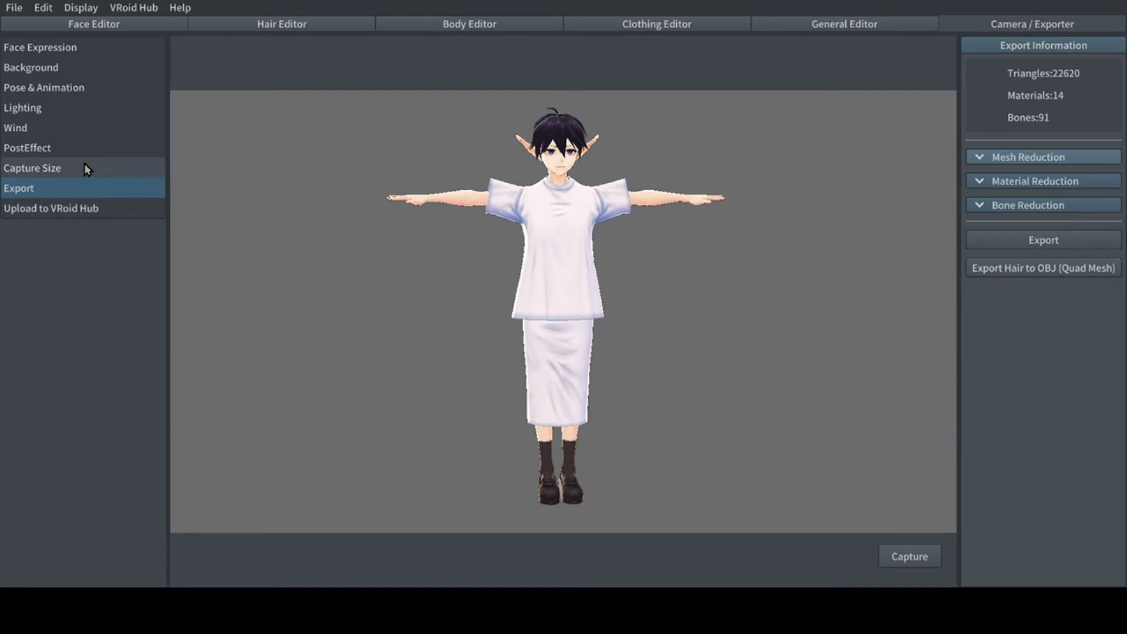
Set the wind direction to X 0,28, Y 0,42 and Z 0,58.
{"action": "left_click", "coordinate": [64, 168]}
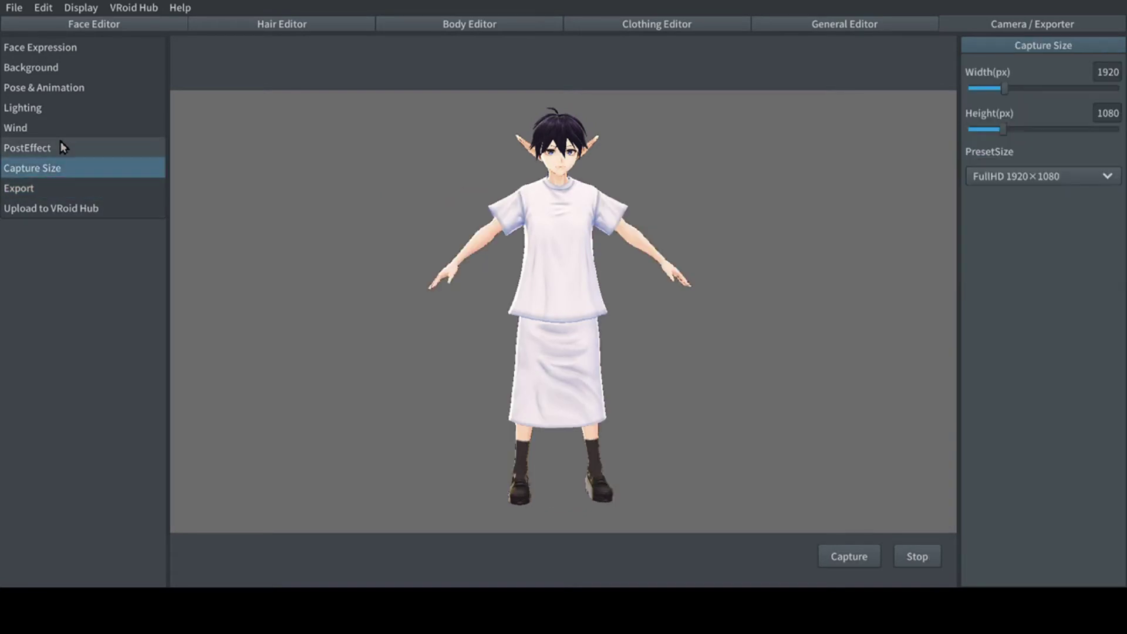
{"action": "left_click", "coordinate": [60, 145]}
{"action": "left_click", "coordinate": [65, 127]}
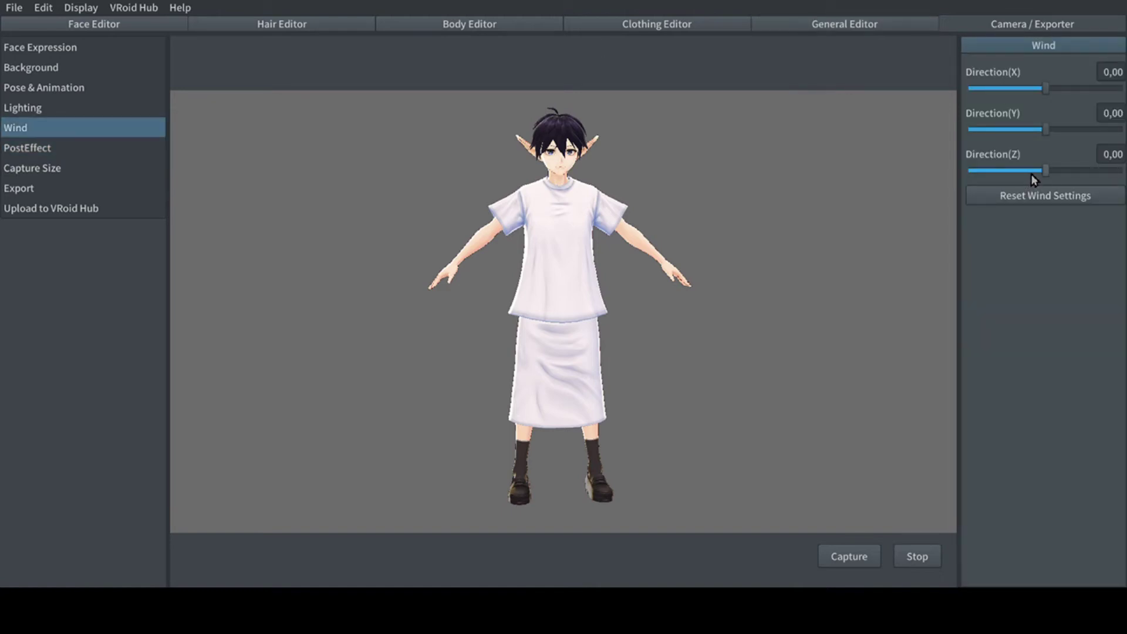
{"action": "left_click_drag", "start_coordinate": [1037, 88], "coordinate": [1066, 88]}
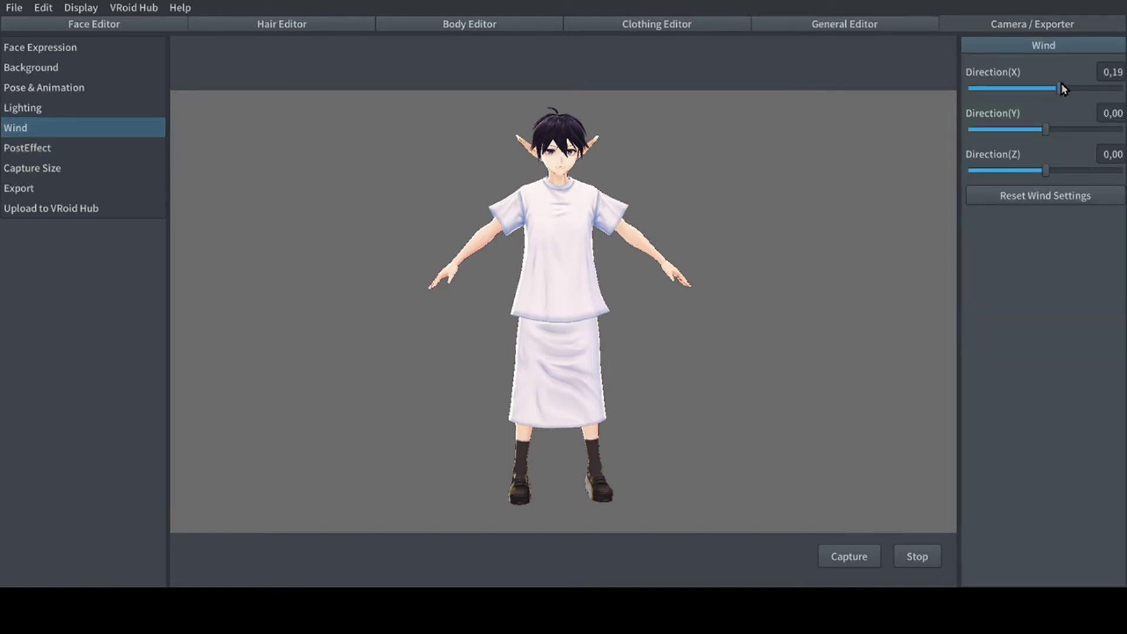
{"action": "left_click_drag", "start_coordinate": [1046, 129], "coordinate": [1078, 129]}
{"action": "left_click_drag", "start_coordinate": [1056, 174], "coordinate": [1095, 174]}
{"action": "right_click_drag", "start_coordinate": [627, 166], "coordinate": [662, 162]}
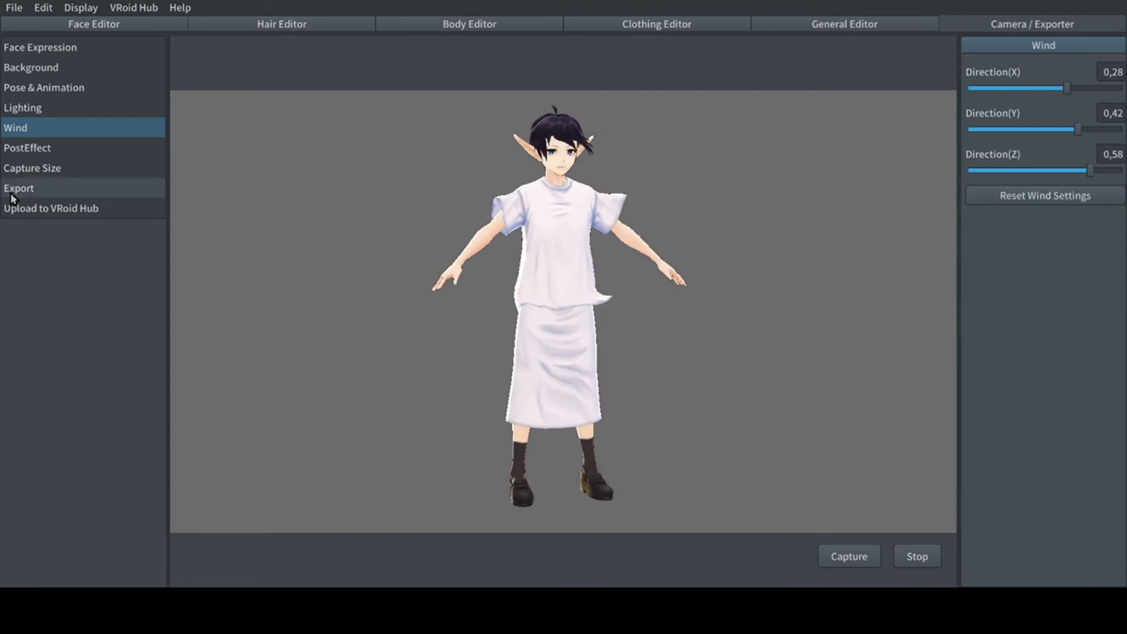
Open the Pose & Animation settings, stop the preview motion and use Pose mode with the controllers shown.
{"action": "left_click", "coordinate": [56, 169]}
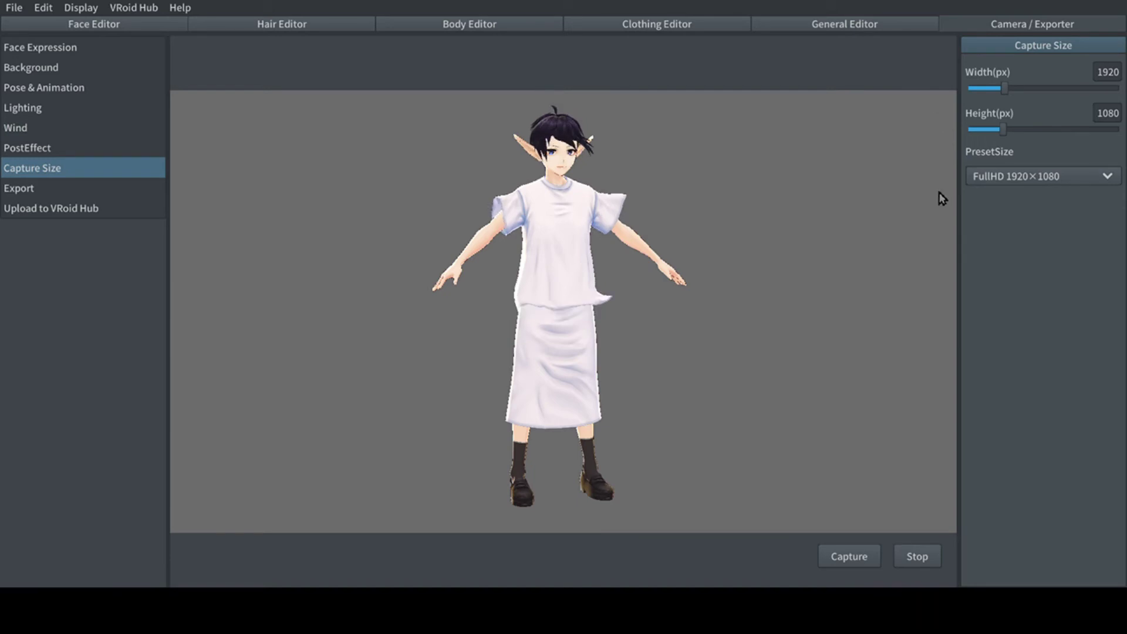
{"action": "left_click", "coordinate": [95, 108]}
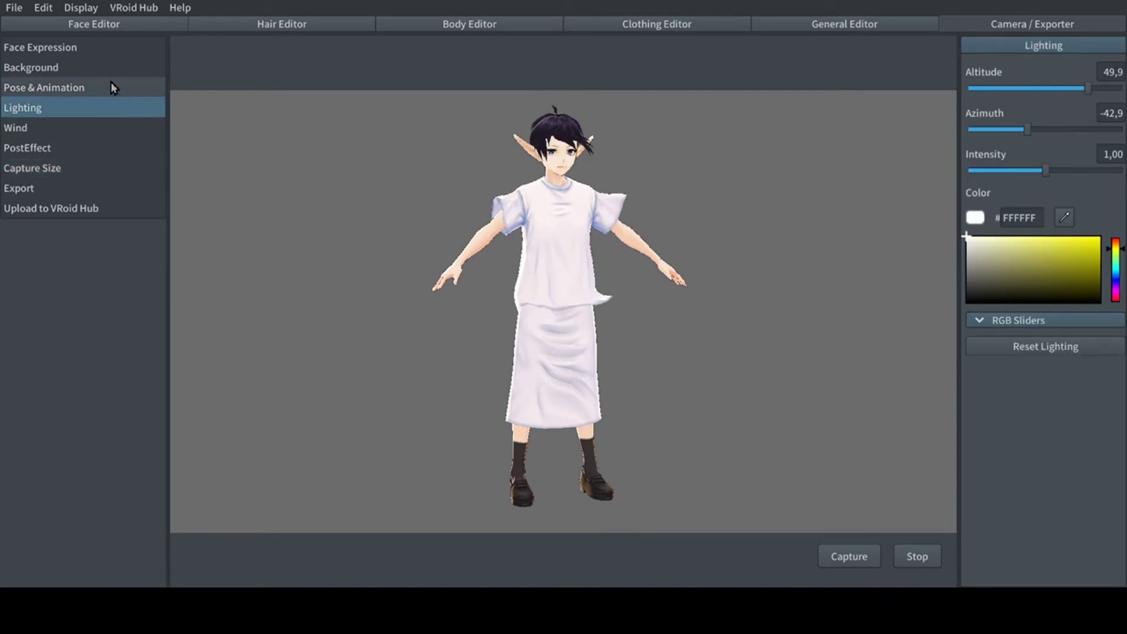
{"action": "left_click", "coordinate": [113, 86]}
{"action": "left_click", "coordinate": [917, 556]}
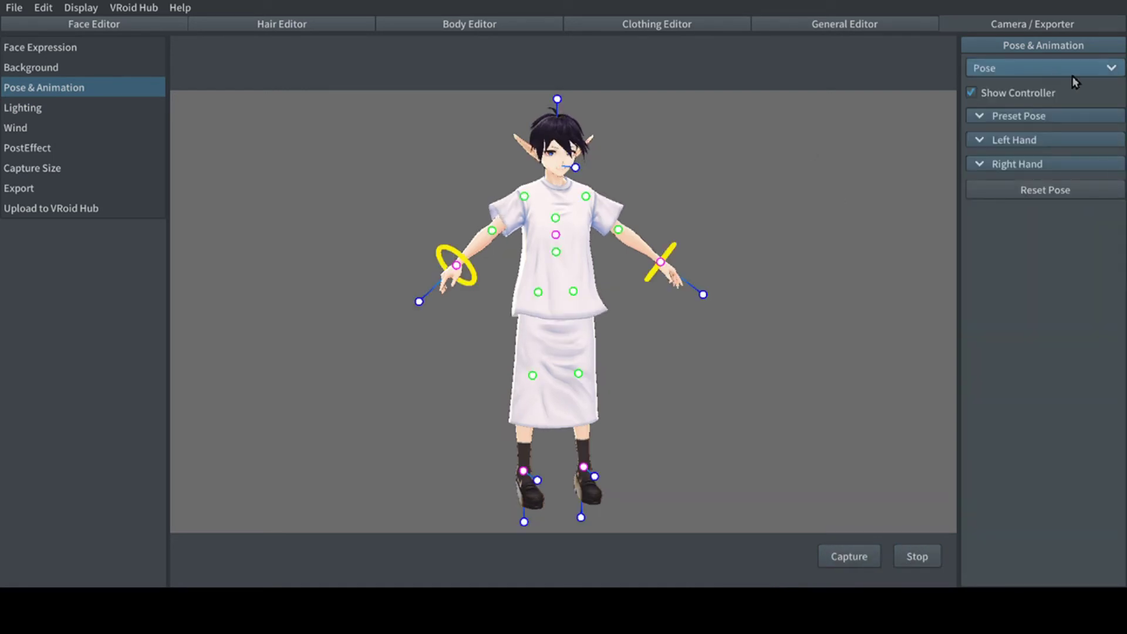
Try the Greeting, Guiding and Thinking preset poses on the character.
{"action": "left_click", "coordinate": [1008, 121]}
{"action": "left_click", "coordinate": [996, 139]}
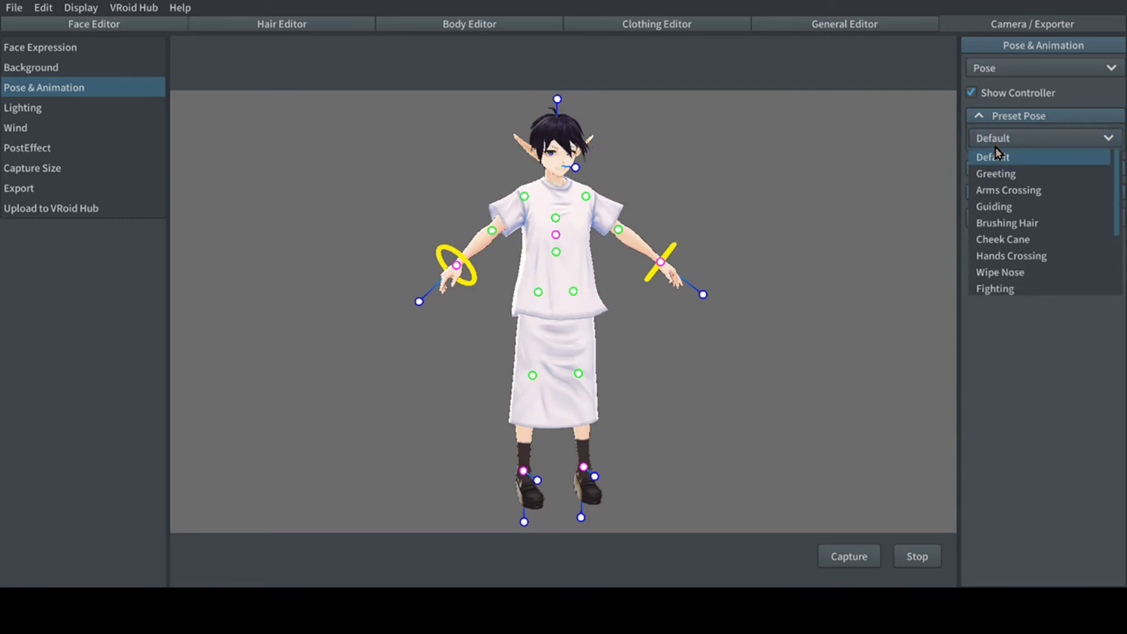
{"action": "left_click", "coordinate": [1006, 173]}
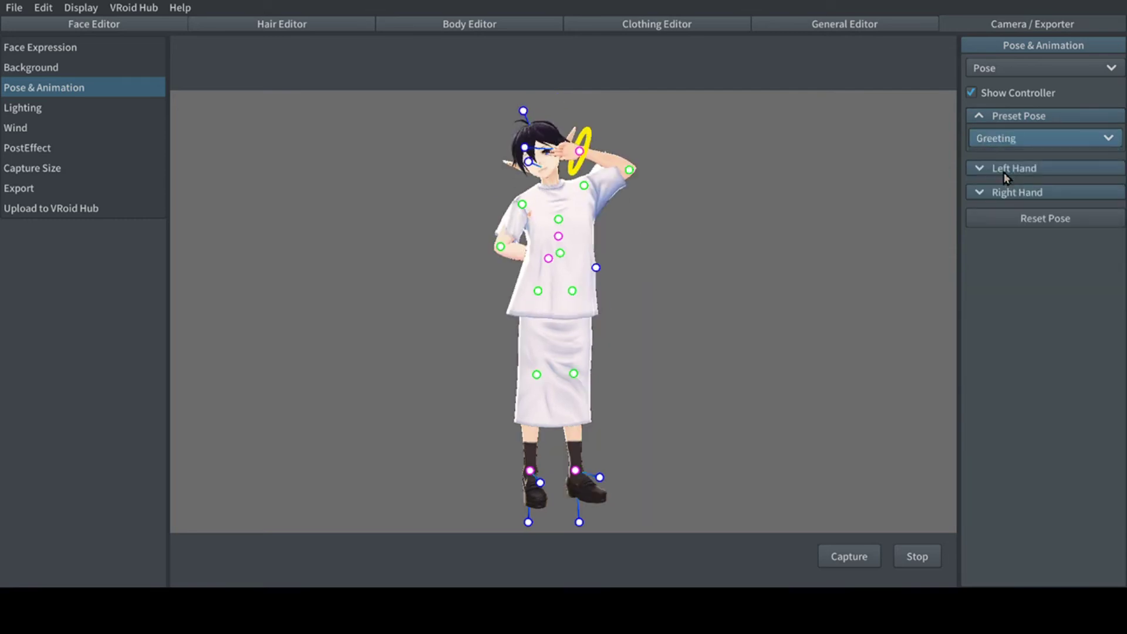
{"action": "left_click", "coordinate": [1008, 141]}
{"action": "left_click", "coordinate": [1026, 205]}
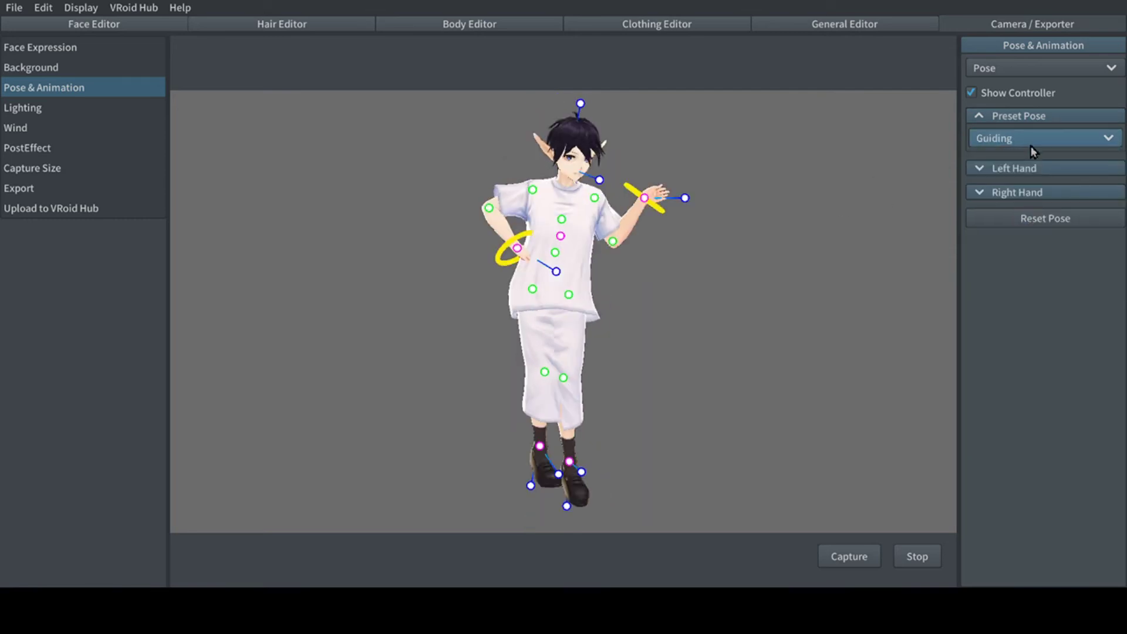
{"action": "left_click", "coordinate": [1031, 146]}
{"action": "scroll", "coordinate": [1048, 189], "scroll_direction": "down", "scroll_amount": 1}
{"action": "left_click", "coordinate": [1031, 219]}
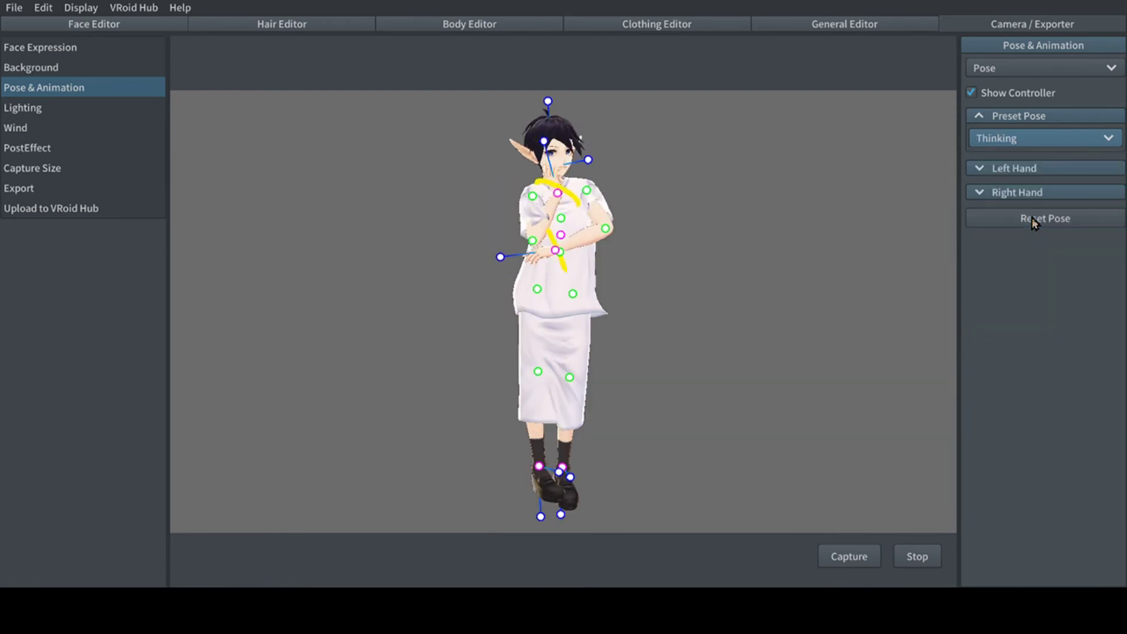
Apply the Siting preset pose to the character.
{"action": "left_click", "coordinate": [1031, 146]}
{"action": "scroll", "coordinate": [1030, 246], "scroll_direction": "down", "scroll_amount": 1}
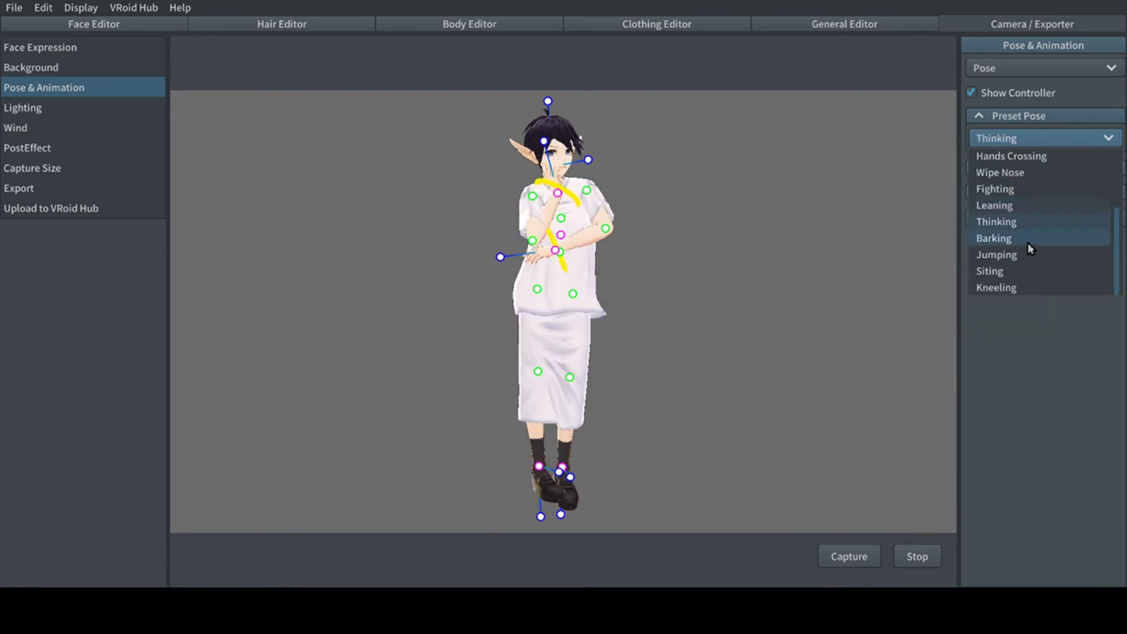
{"action": "left_click", "coordinate": [1023, 270]}
{"action": "right_click_drag", "start_coordinate": [857, 224], "coordinate": [805, 212]}
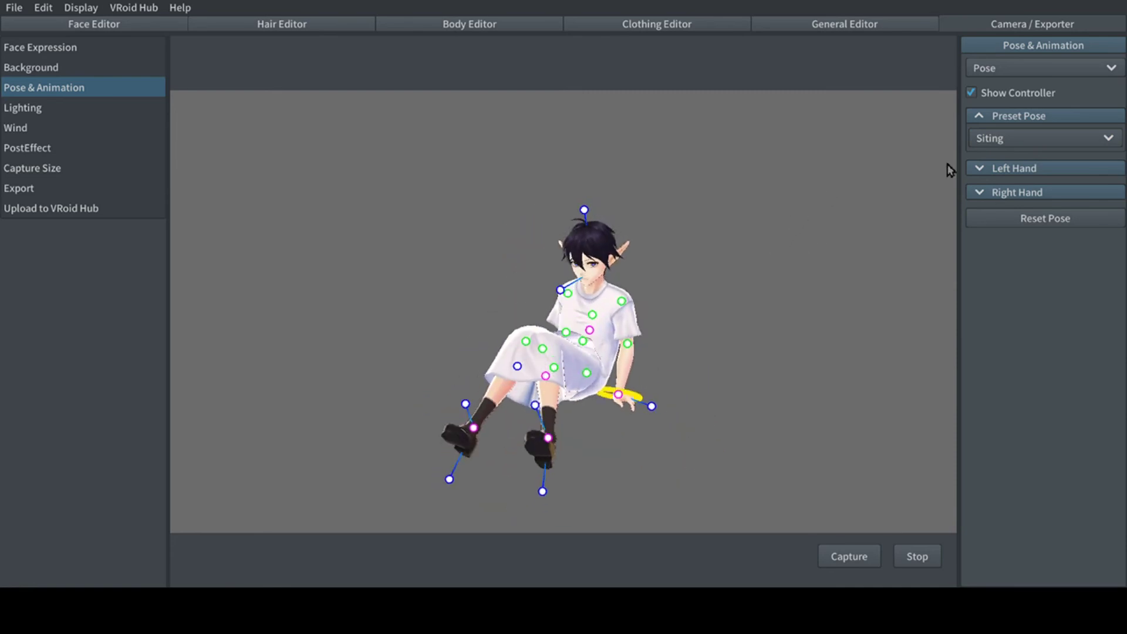
Apply the Jumping preset pose to the character.
{"action": "left_click", "coordinate": [1032, 138]}
{"action": "scroll", "coordinate": [1013, 193], "scroll_direction": "down", "scroll_amount": 2}
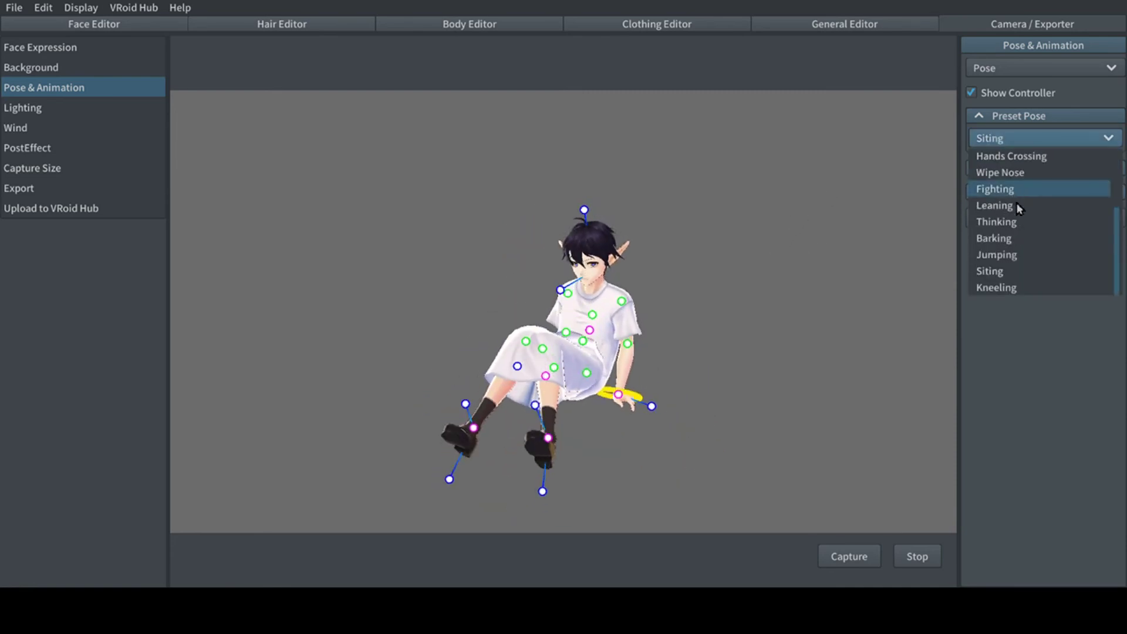
{"action": "left_click", "coordinate": [1015, 261]}
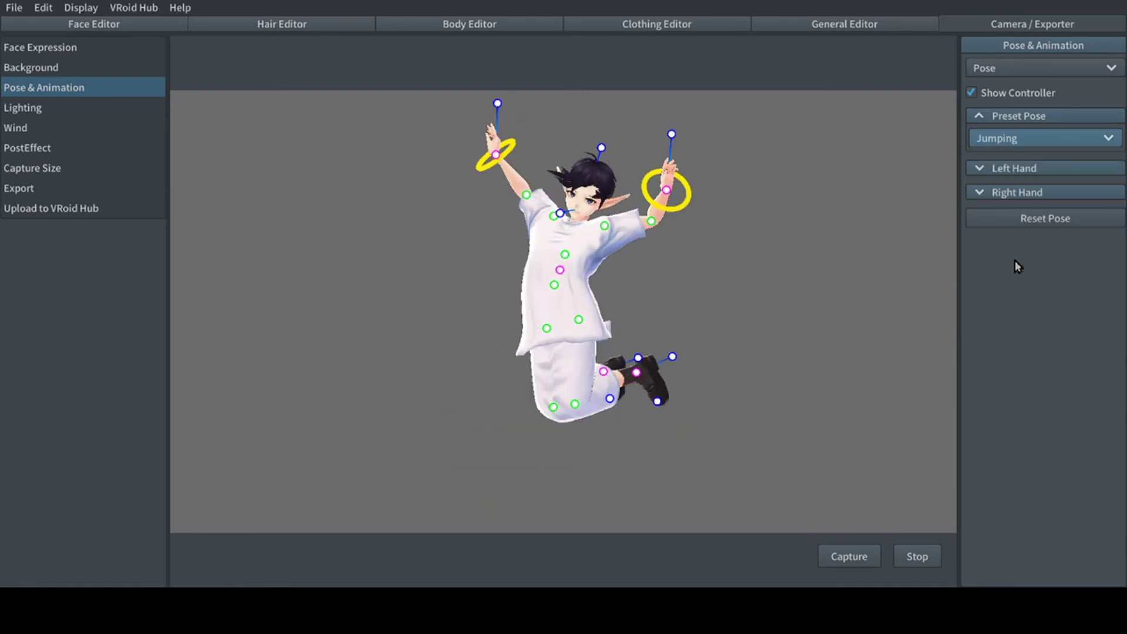
Show the left hand pose options, keep the Natural hand shape and set its weight to 0,54.
{"action": "left_click", "coordinate": [1017, 169]}
{"action": "left_click", "coordinate": [1030, 193]}
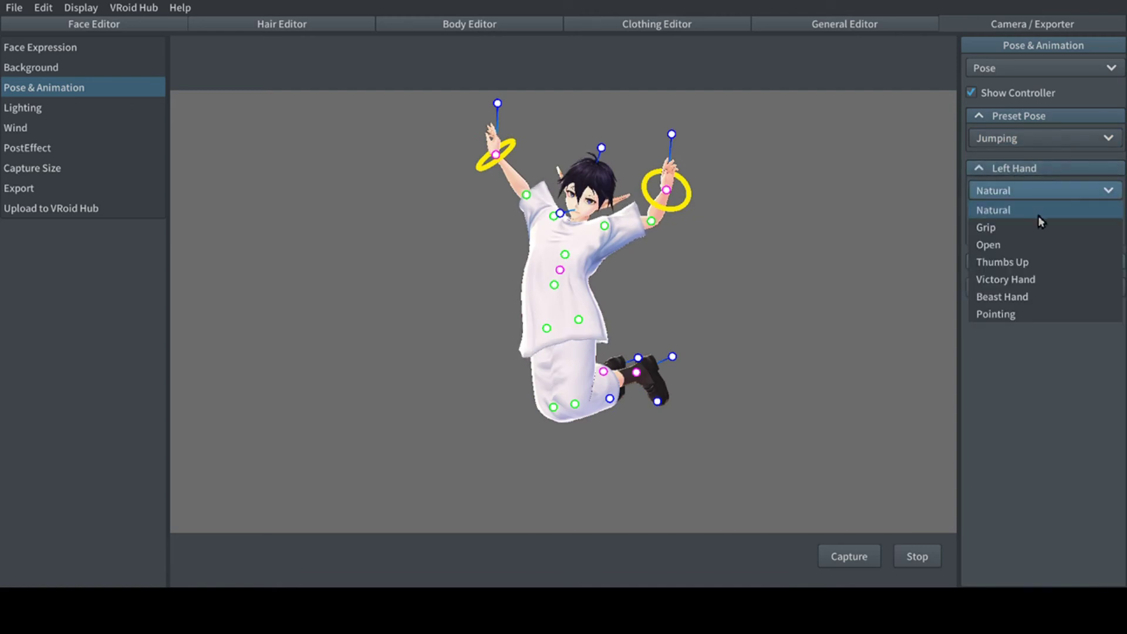
{"action": "left_click", "coordinate": [1001, 375]}
{"action": "left_click_drag", "start_coordinate": [1081, 233], "coordinate": [1052, 233]}
Adjust the head's pose slightly with the controller above the character's head.
{"action": "right_click_drag", "start_coordinate": [672, 234], "coordinate": [709, 267]}
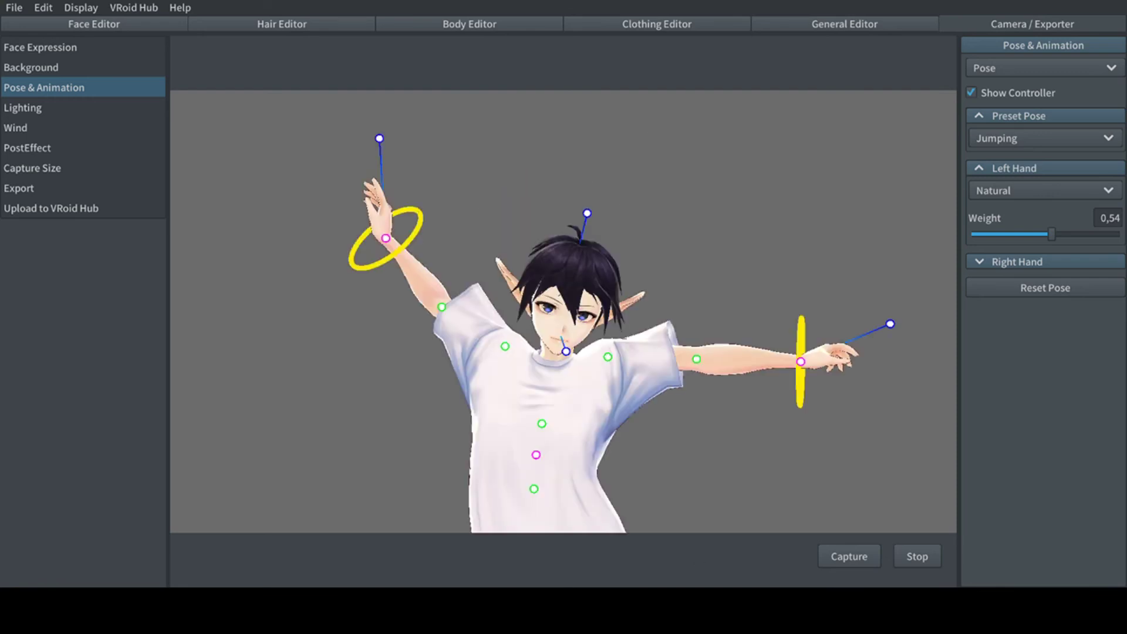
{"action": "left_click_drag", "start_coordinate": [586, 213], "coordinate": [592, 235]}
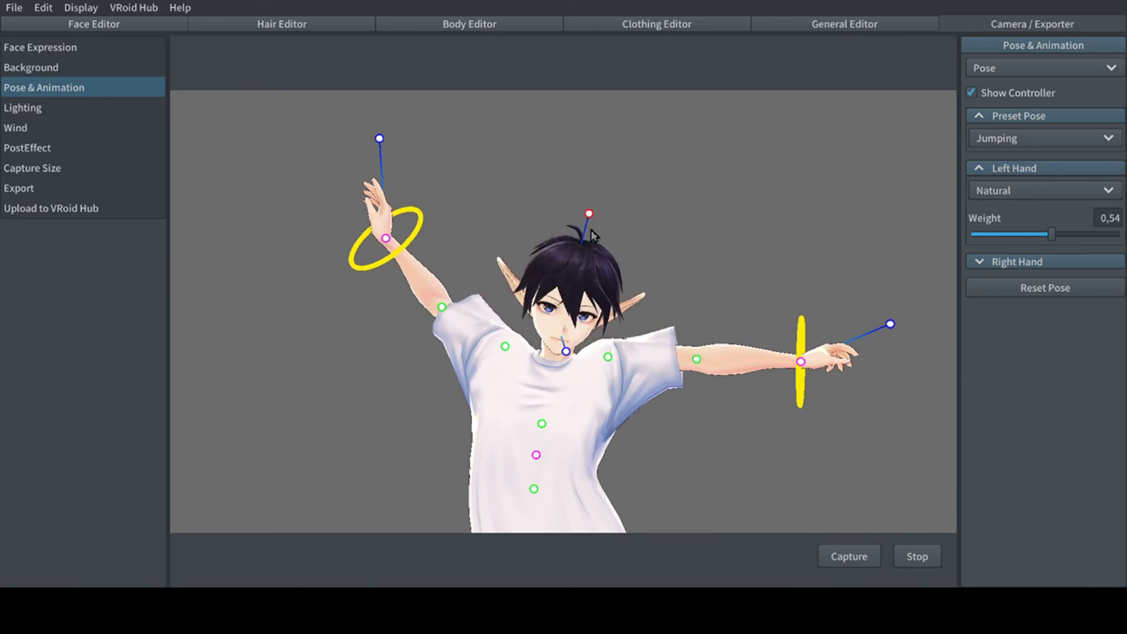
{"action": "right_click_drag", "start_coordinate": [611, 294], "coordinate": [670, 284]}
{"action": "right_click_drag", "start_coordinate": [657, 338], "coordinate": [589, 380]}
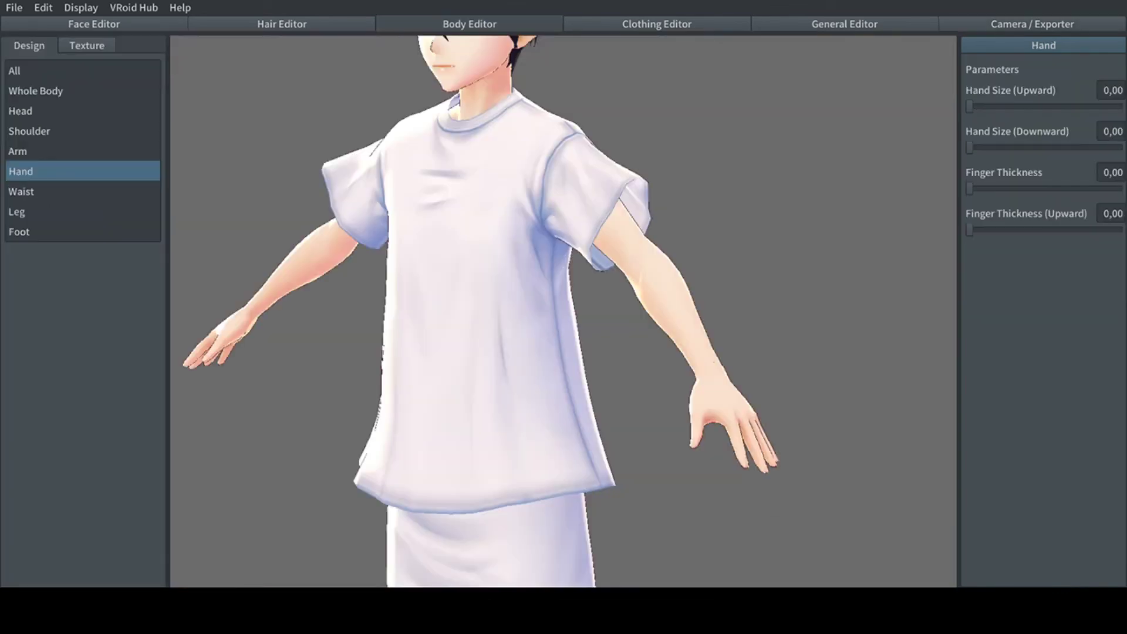
Try the Finger Thickness and Finger Thickness (Upward) parameters for the hands in the Body Editor.
{"action": "right_click_drag", "start_coordinate": [808, 572], "coordinate": [779, 500]}
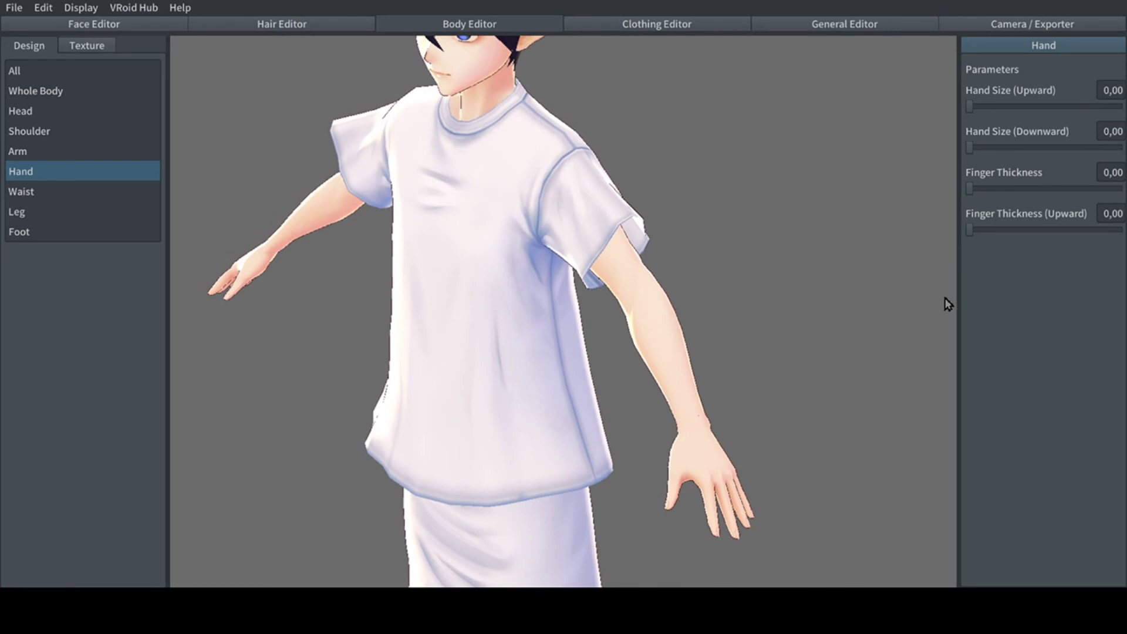
{"action": "left_click_drag", "start_coordinate": [969, 189], "coordinate": [892, 189]}
{"action": "left_click_drag", "start_coordinate": [985, 237], "coordinate": [953, 227]}
{"action": "scroll", "coordinate": [635, 298], "scroll_direction": "up", "scroll_amount": 5}
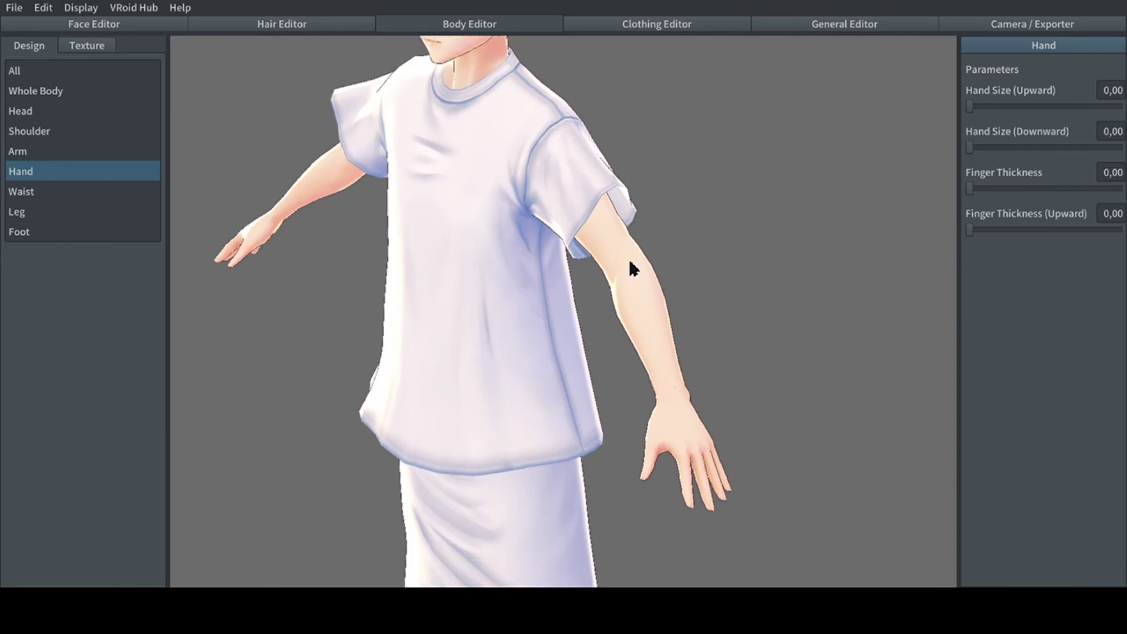
{"action": "right_click_drag", "start_coordinate": [679, 283], "coordinate": [703, 270]}
{"action": "middle_click_drag", "start_coordinate": [703, 270], "coordinate": [653, 275]}
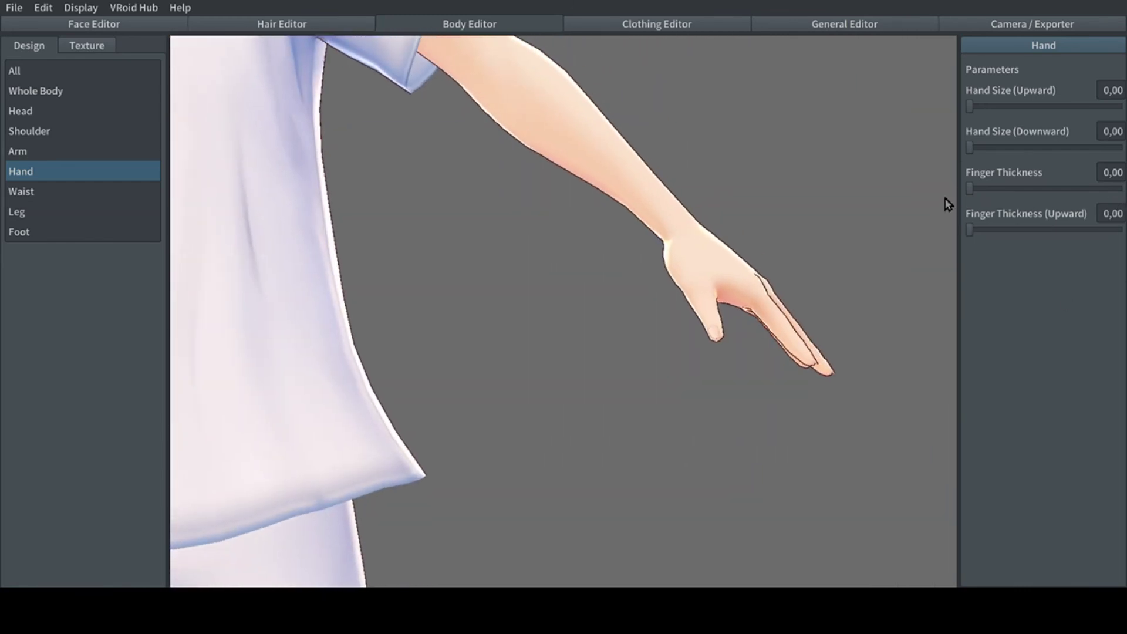
Try Finger Thickness up to its maximum and vary Finger Thickness (Upward), returning both to 0,00.
{"action": "left_click_drag", "start_coordinate": [979, 189], "coordinate": [1118, 189]}
{"action": "right_click_drag", "start_coordinate": [815, 196], "coordinate": [1038, 220]}
{"action": "left_click_drag", "start_coordinate": [1120, 189], "coordinate": [945, 188]}
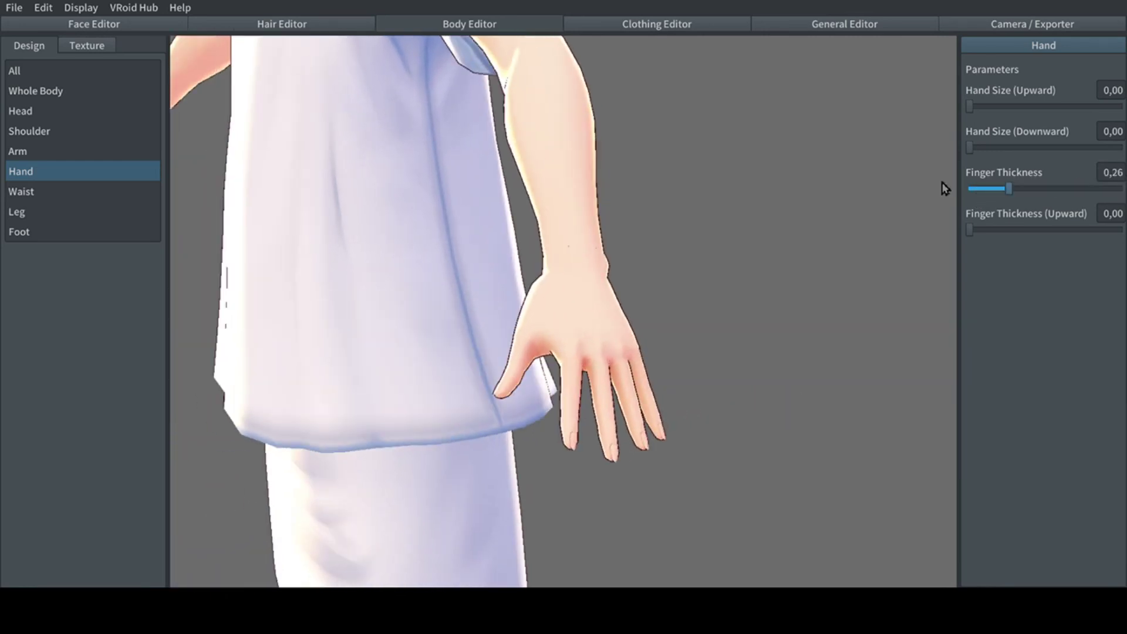
{"action": "left_click_drag", "start_coordinate": [978, 230], "coordinate": [772, 201]}
Examine the back of the hand, the fingers and the fingernails up close.
{"action": "right_click_drag", "start_coordinate": [727, 206], "coordinate": [692, 208]}
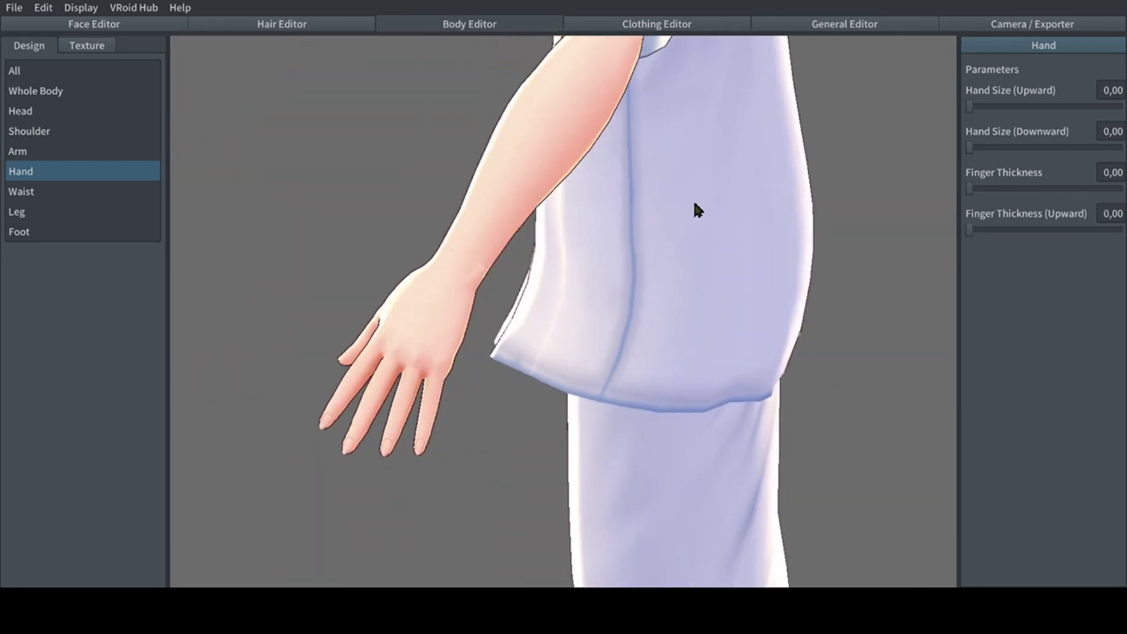
{"action": "scroll", "coordinate": [500, 449], "scroll_direction": "up", "scroll_amount": 2}
{"action": "scroll", "coordinate": [500, 450], "scroll_direction": "up", "scroll_amount": 1}
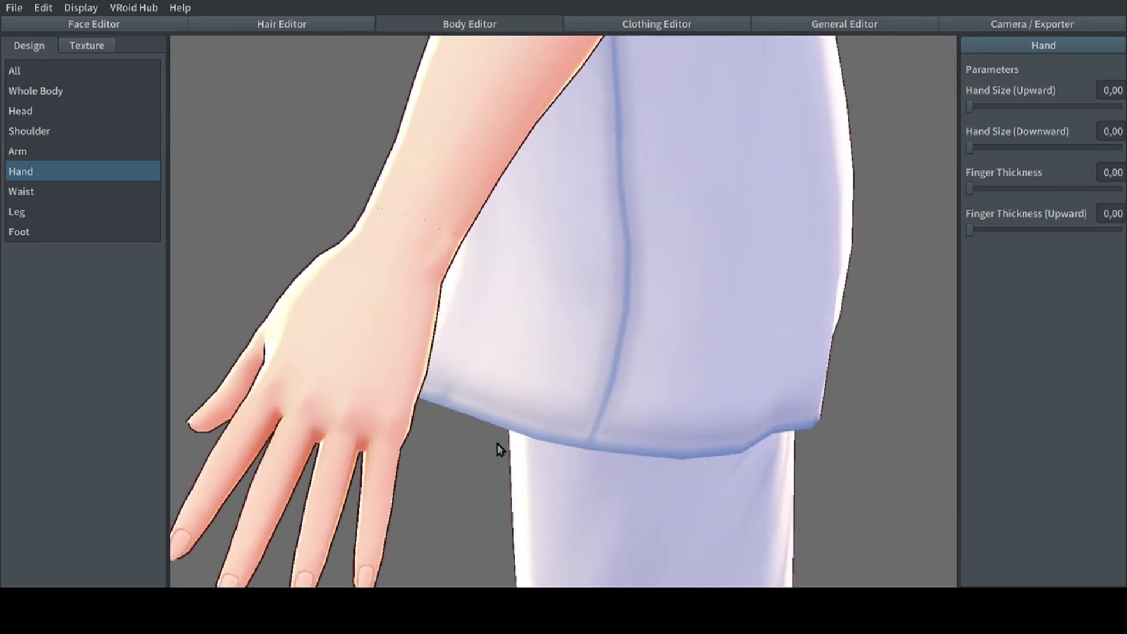
{"action": "middle_click_drag", "start_coordinate": [500, 450], "coordinate": [514, 369]}
{"action": "middle_click_drag", "start_coordinate": [428, 207], "coordinate": [402, 218]}
{"action": "scroll", "coordinate": [402, 218], "scroll_direction": "up", "scroll_amount": 1}
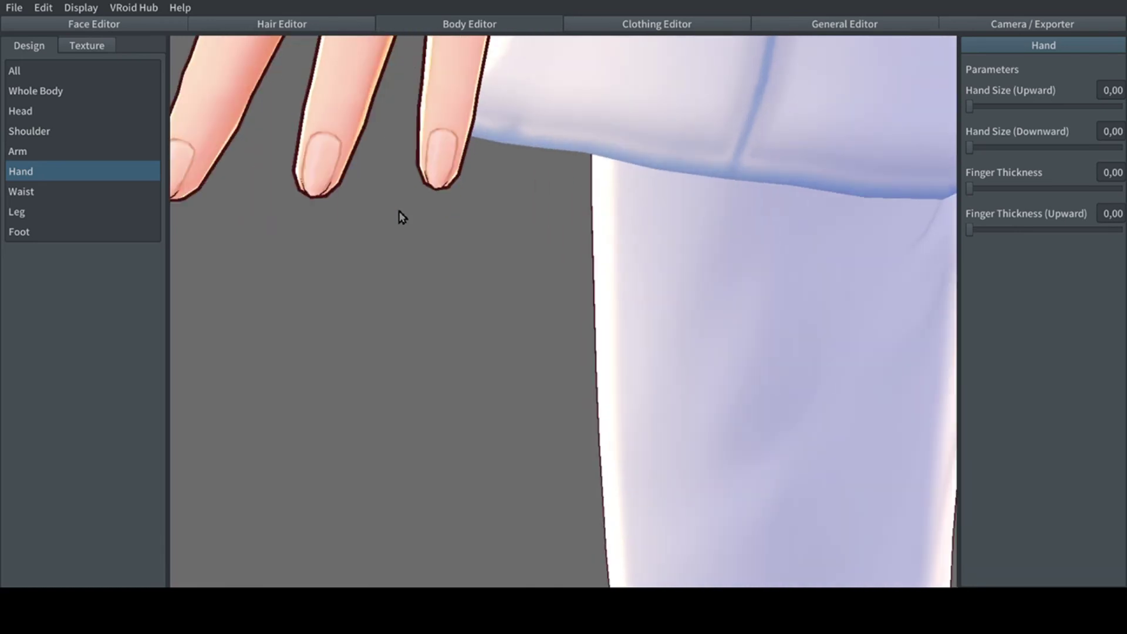
{"action": "scroll", "coordinate": [407, 214], "scroll_direction": "up", "scroll_amount": 3}
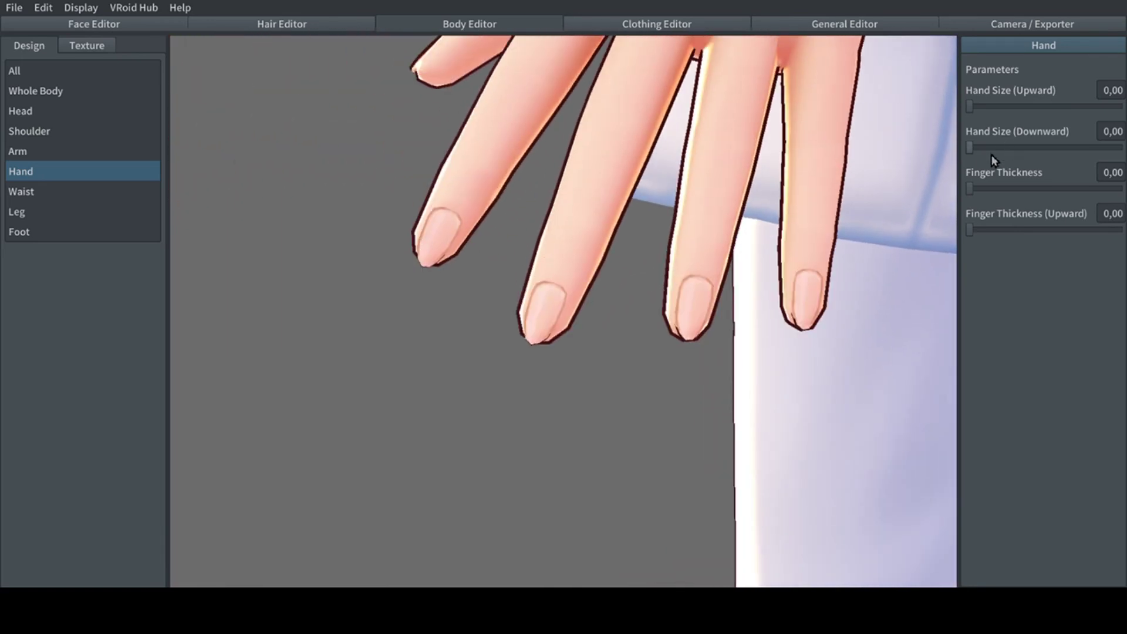
Try a different Finger Thickness on the close-up fingers and return it to 0,00.
{"action": "left_click_drag", "start_coordinate": [971, 189], "coordinate": [863, 177]}
{"action": "scroll", "coordinate": [612, 95], "scroll_direction": "down", "scroll_amount": 10}
{"action": "right_click_drag", "start_coordinate": [612, 95], "coordinate": [640, 176]}
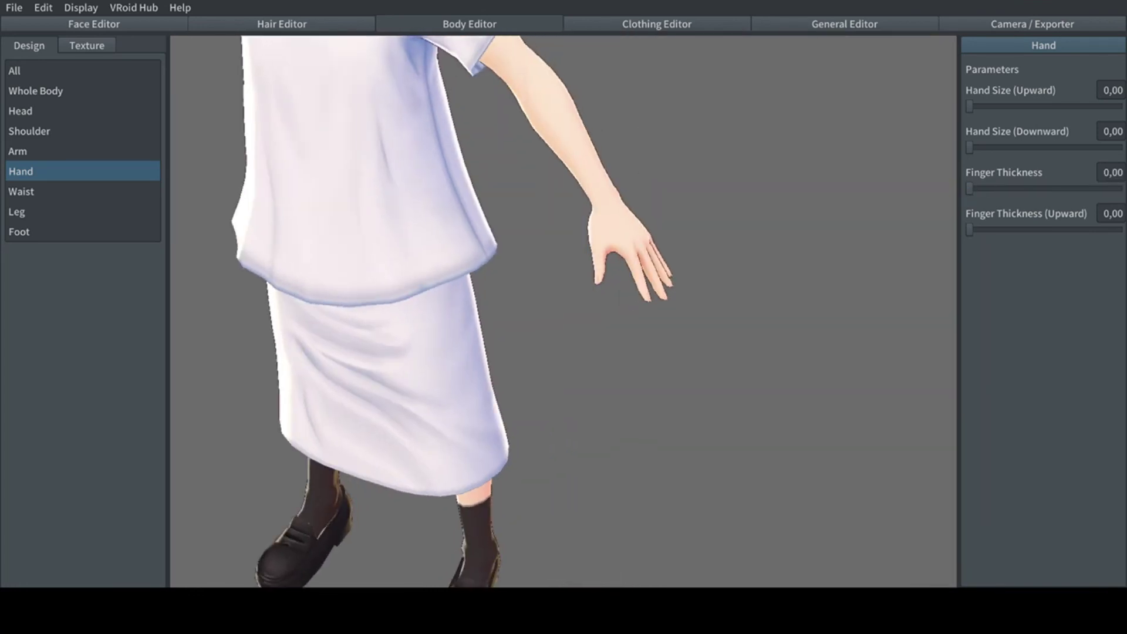